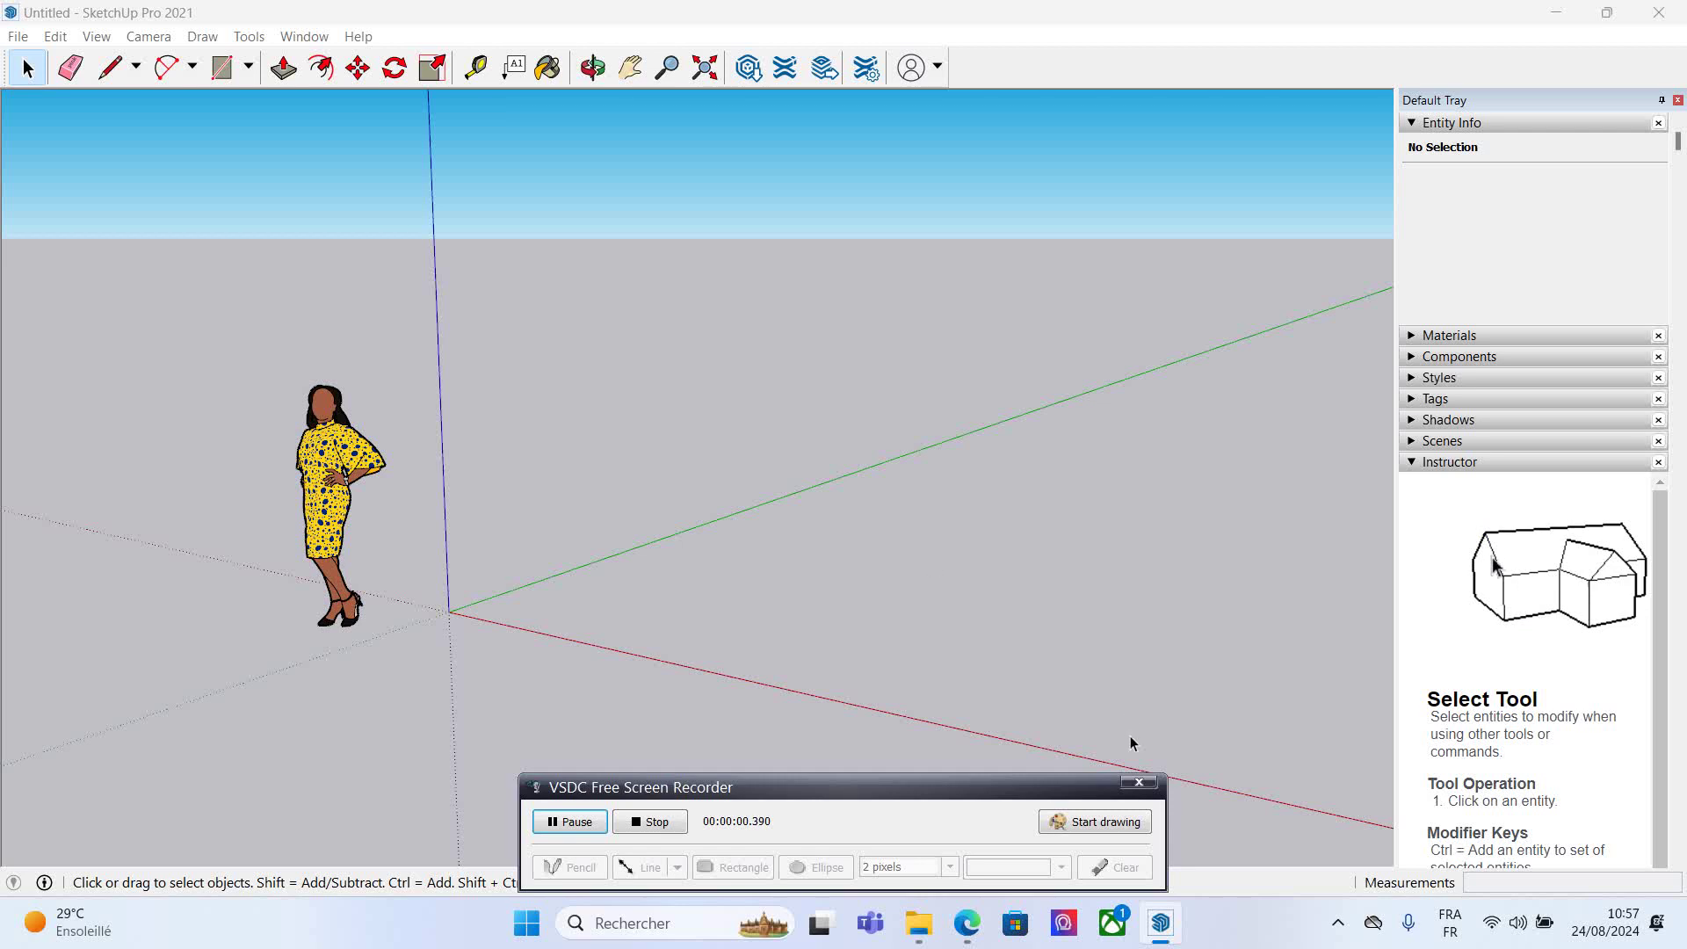
- Show the Camera toolbar by ticking Camera in the toolbar list
click(1141, 778)
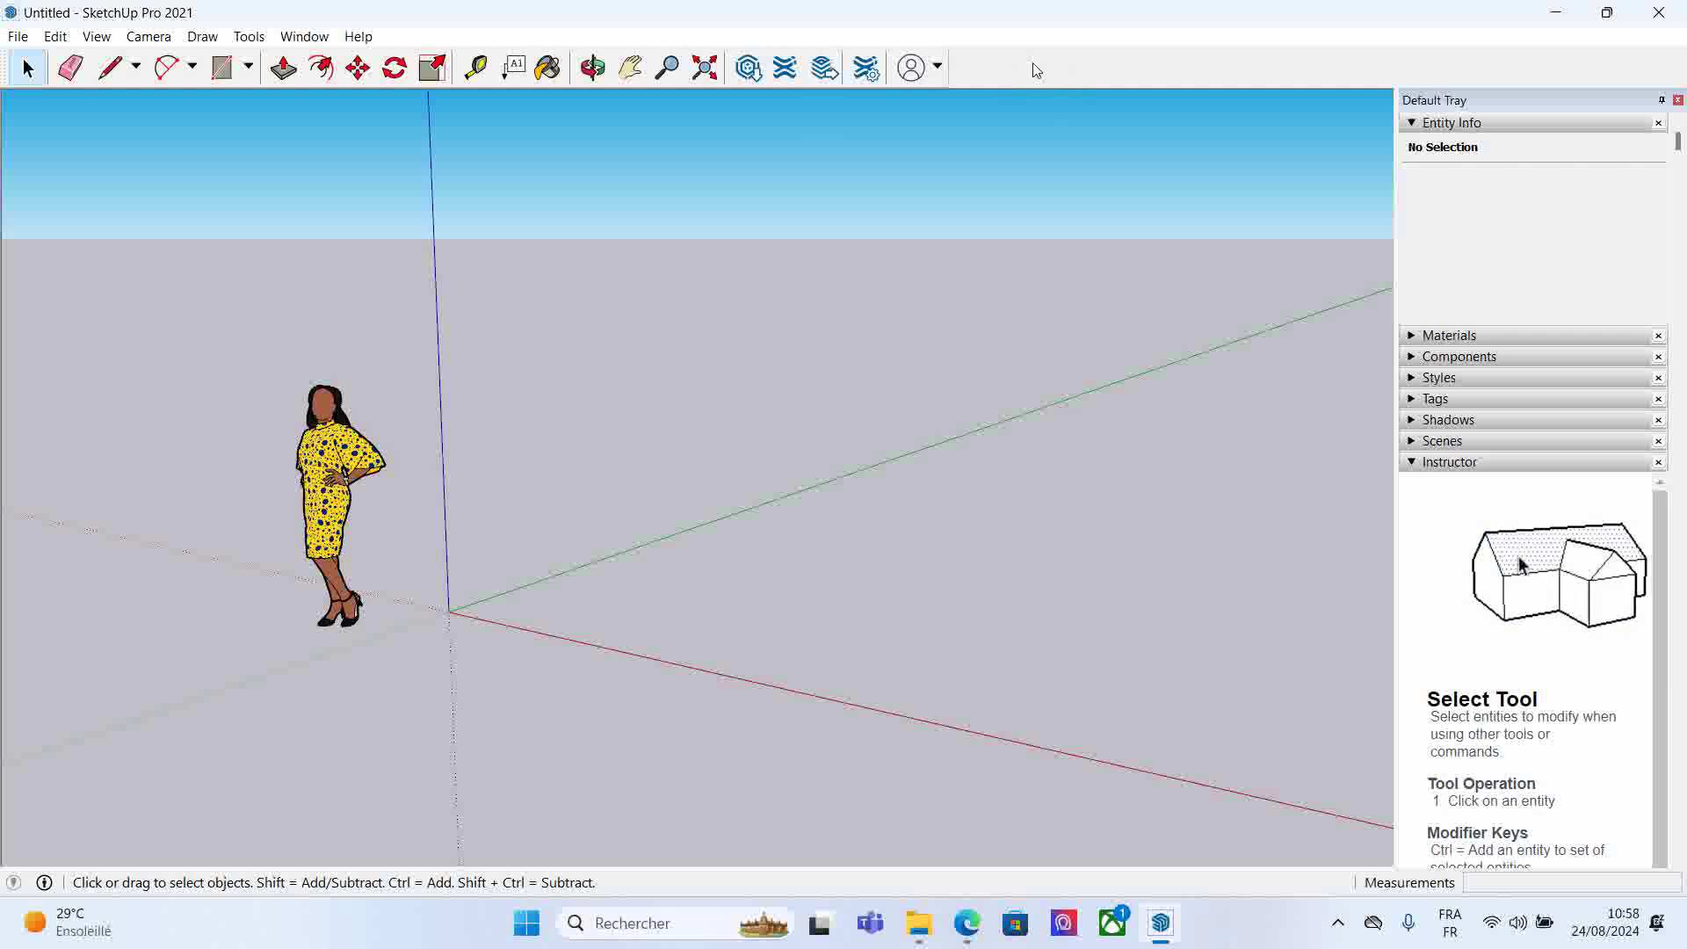
right_click(1139, 69)
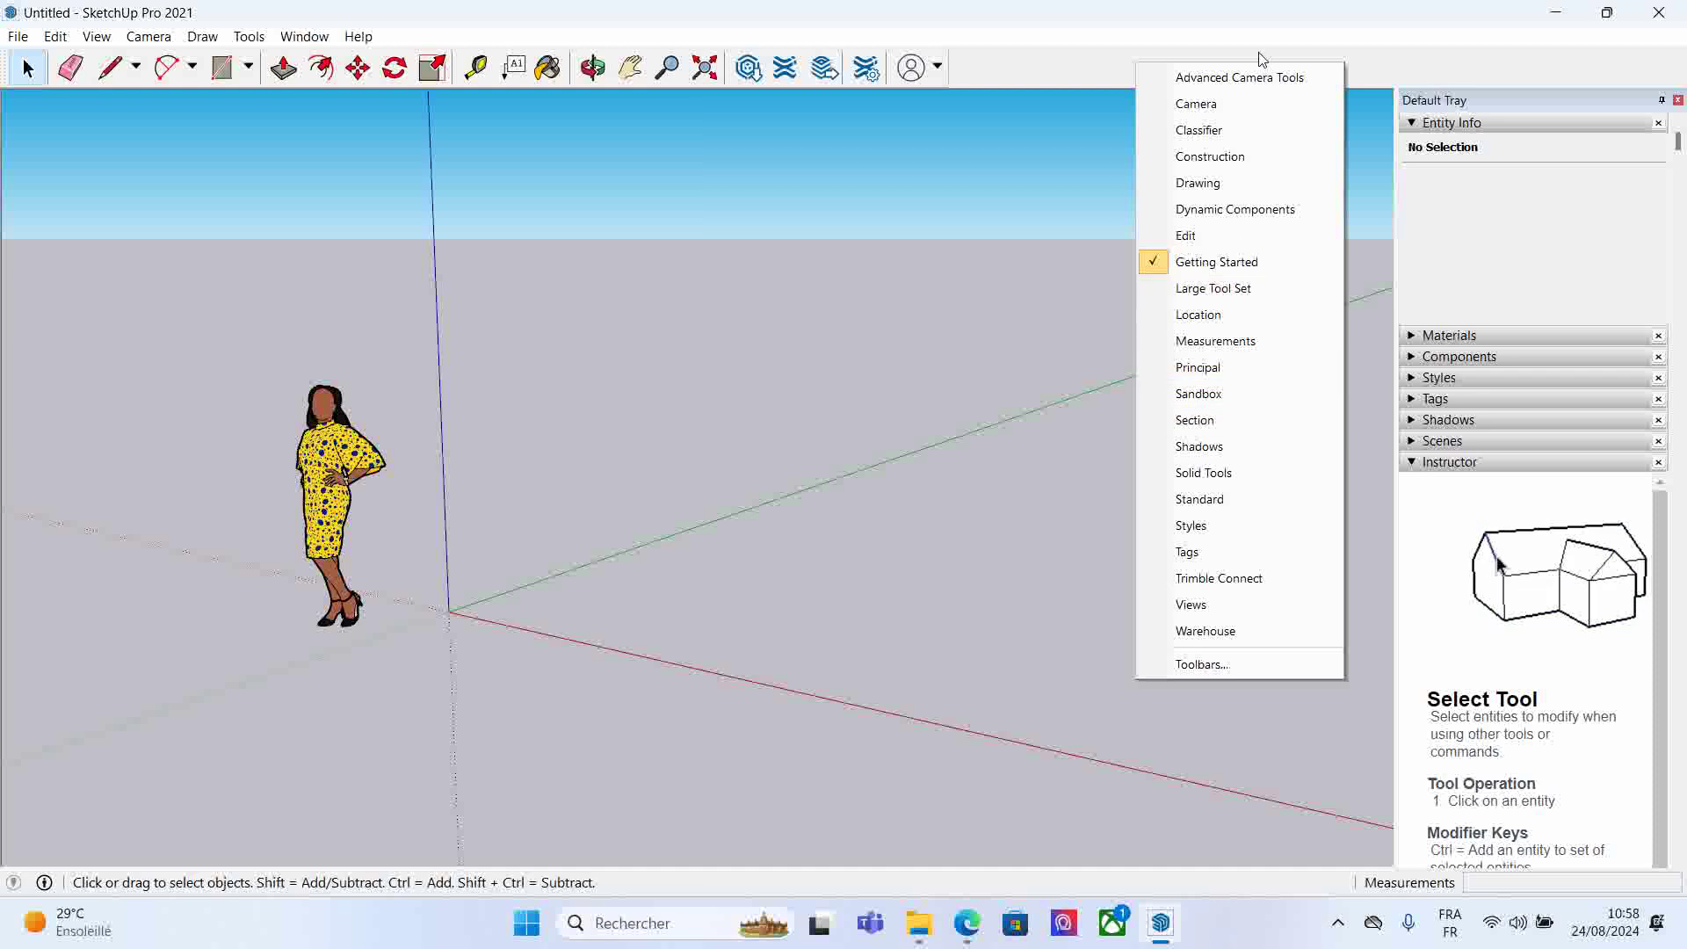
click(1208, 107)
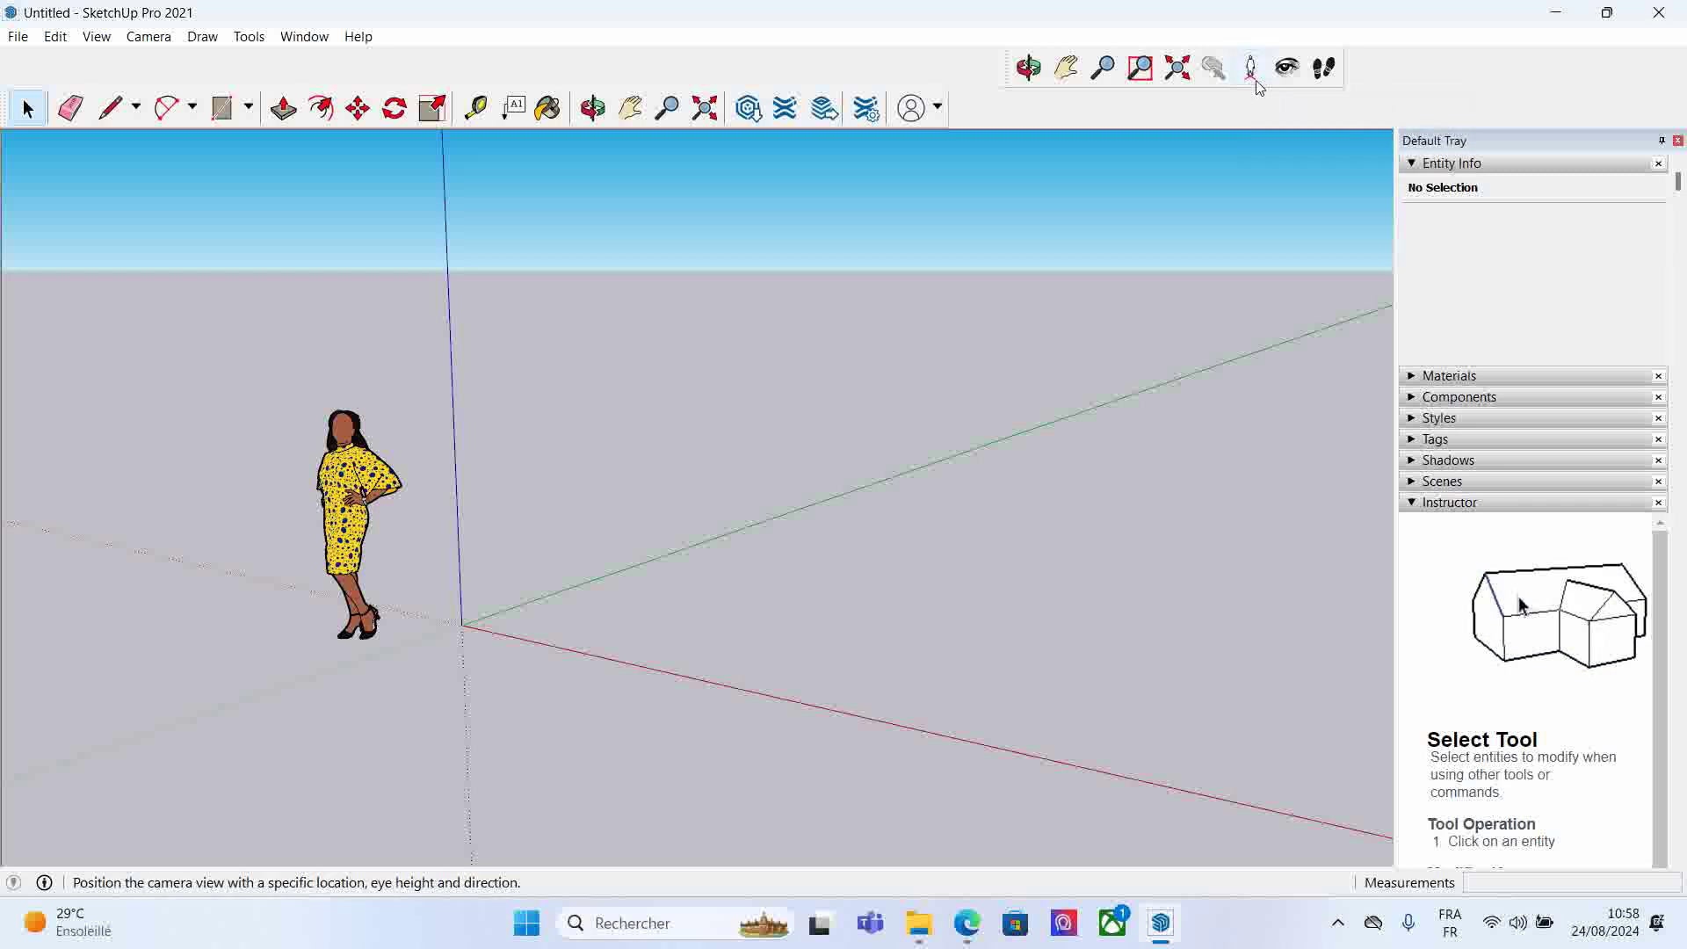
- Use Position Camera to stand the camera on the ground just in front of the scale figure
click(1255, 76)
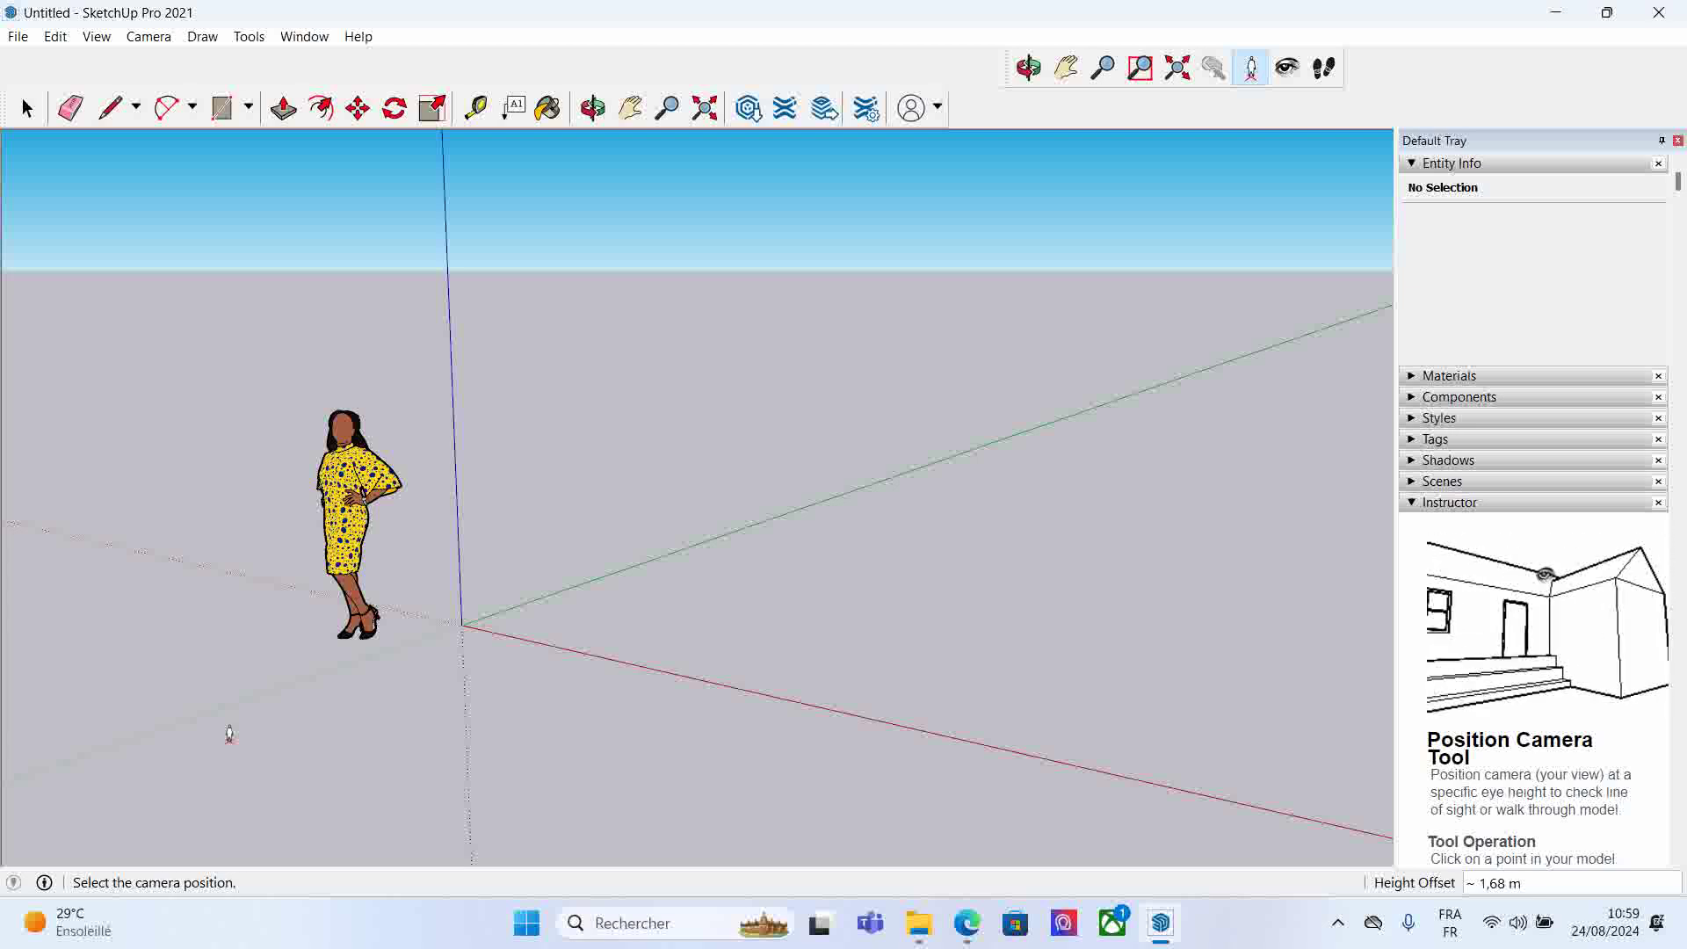
click(230, 733)
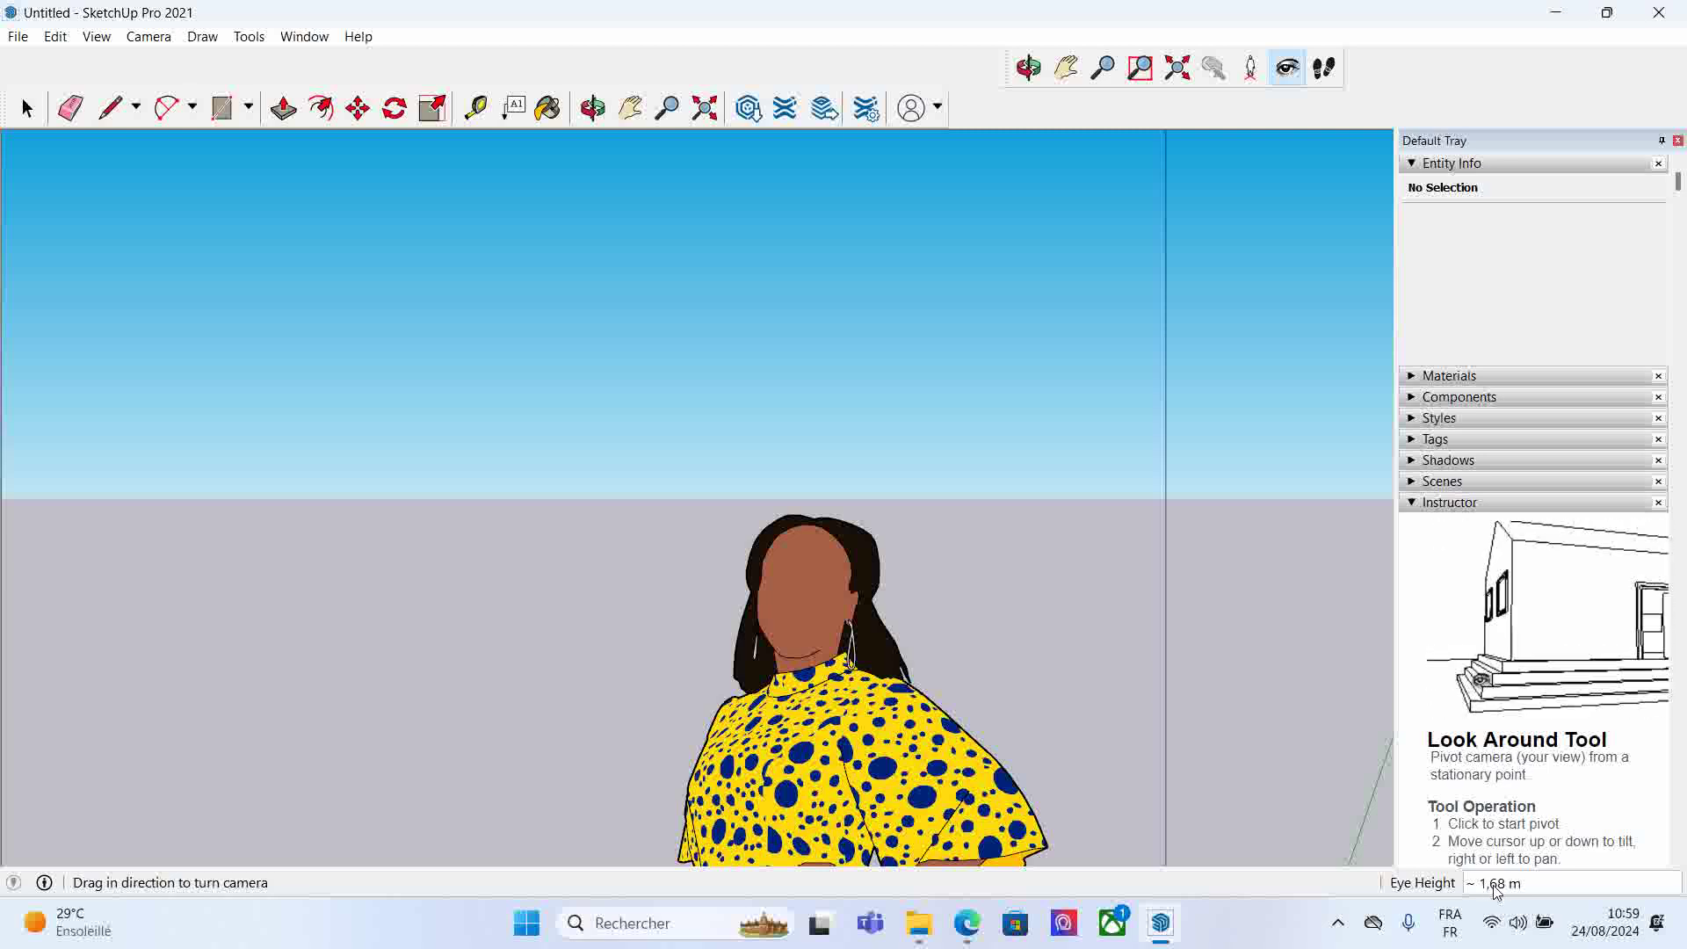
- Try eye heights of 1,70 m and 1,80 m, then settle on 1,60 m
text(1,7)
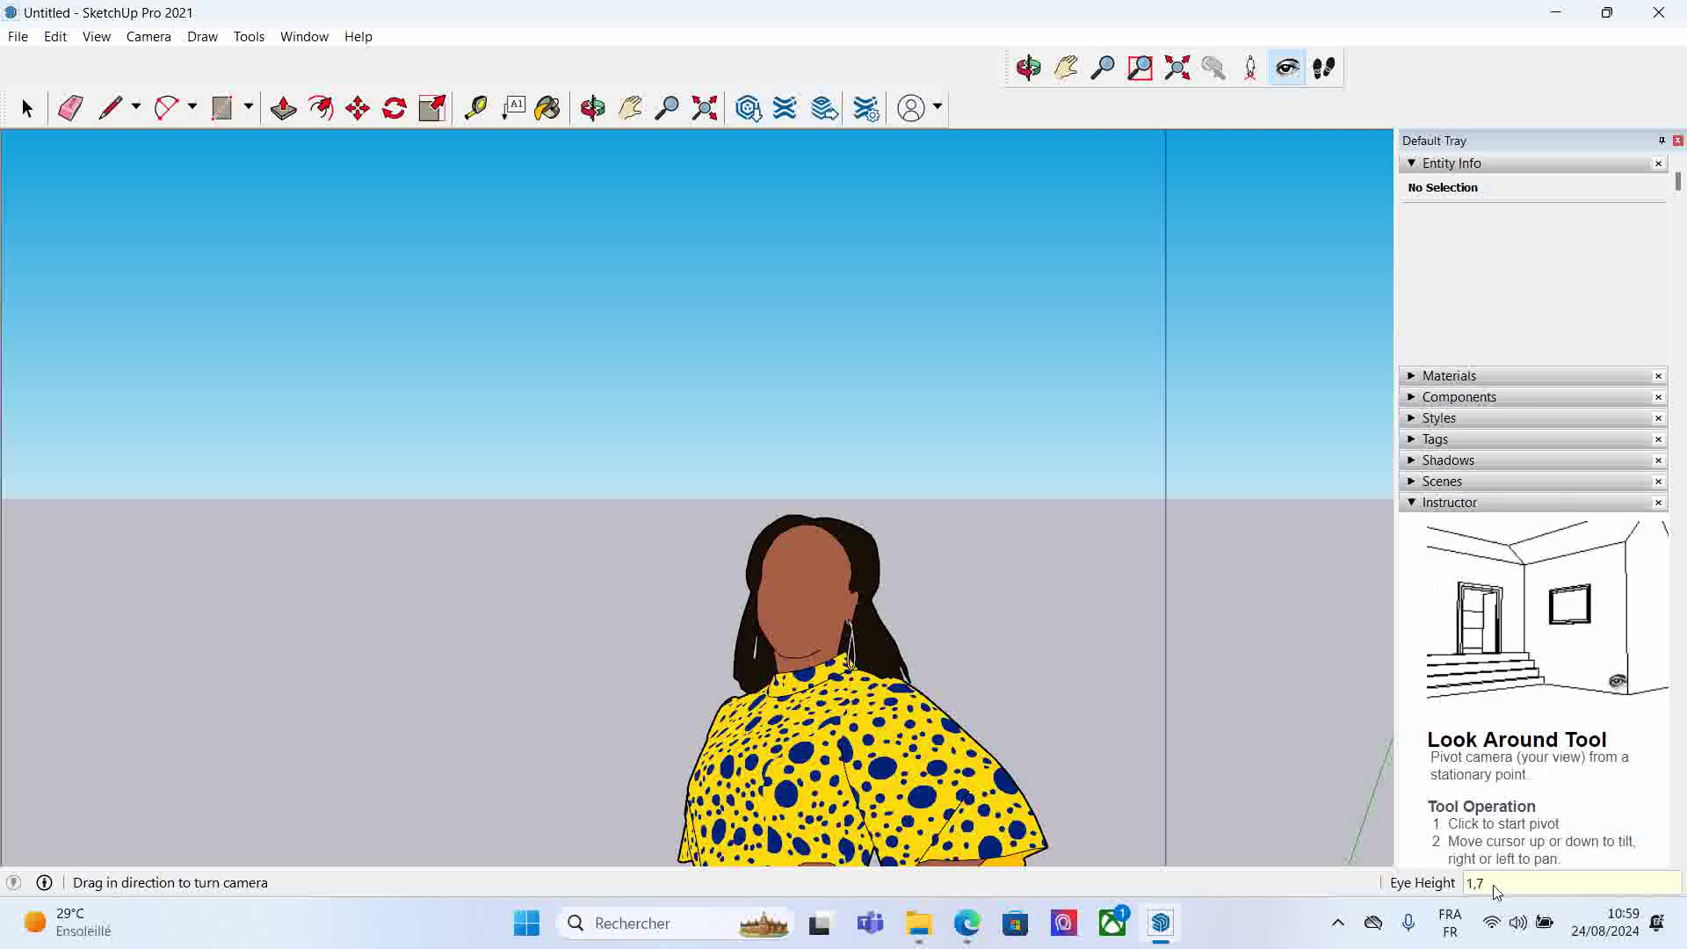
key(Return)
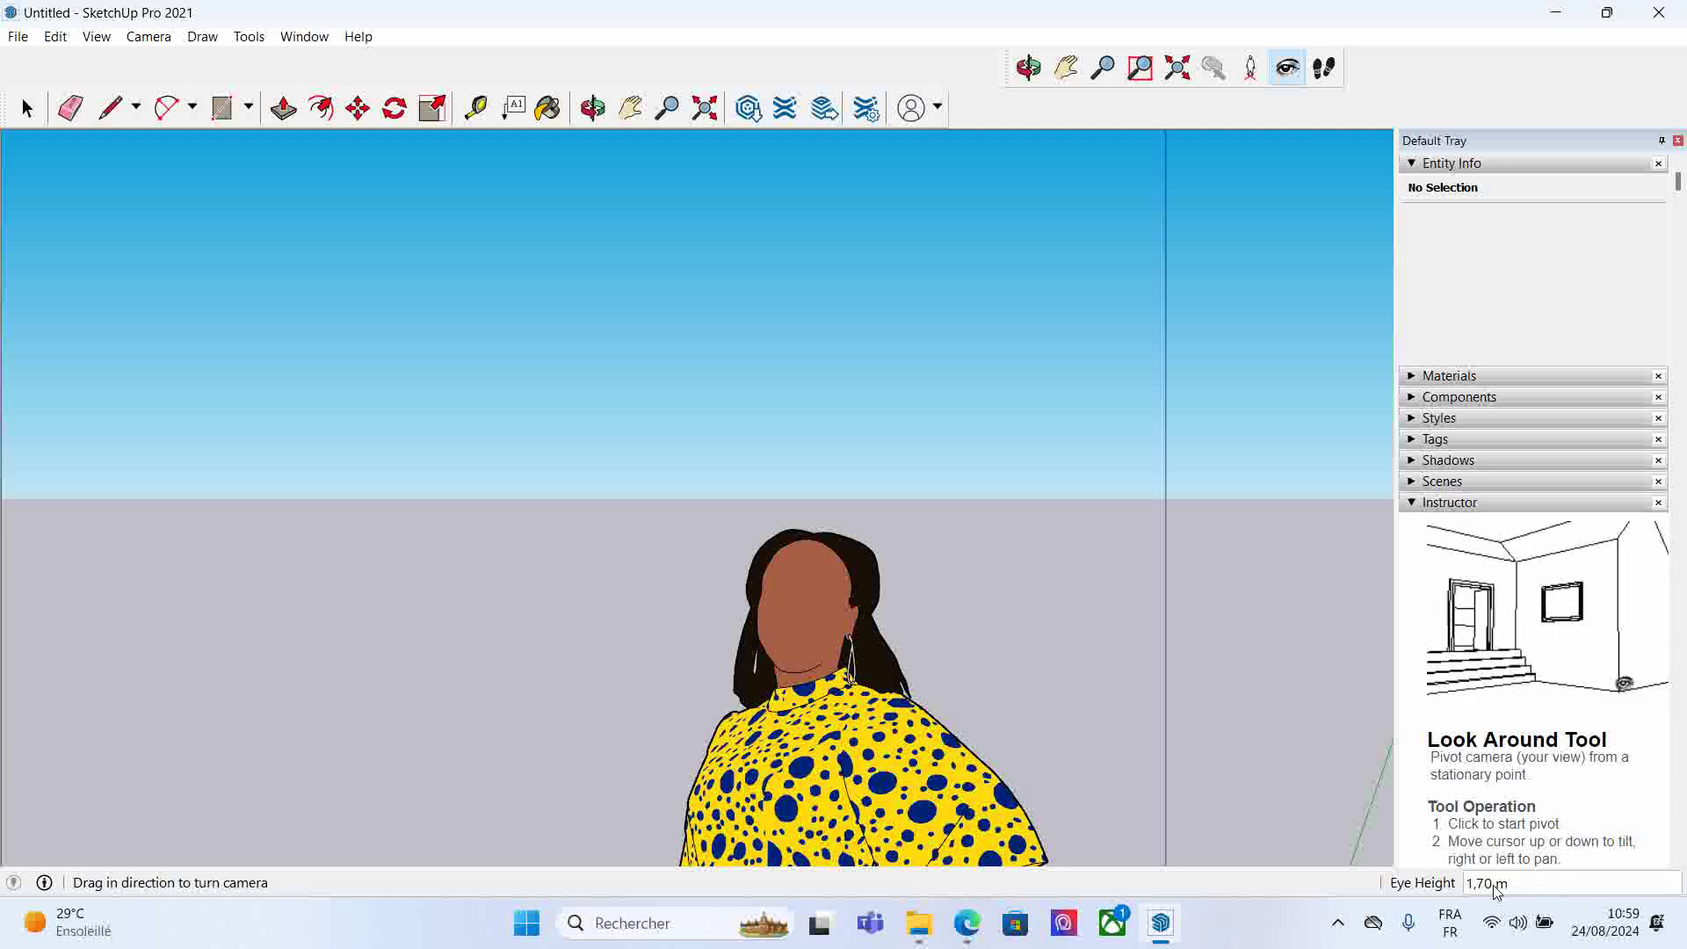
text(1)
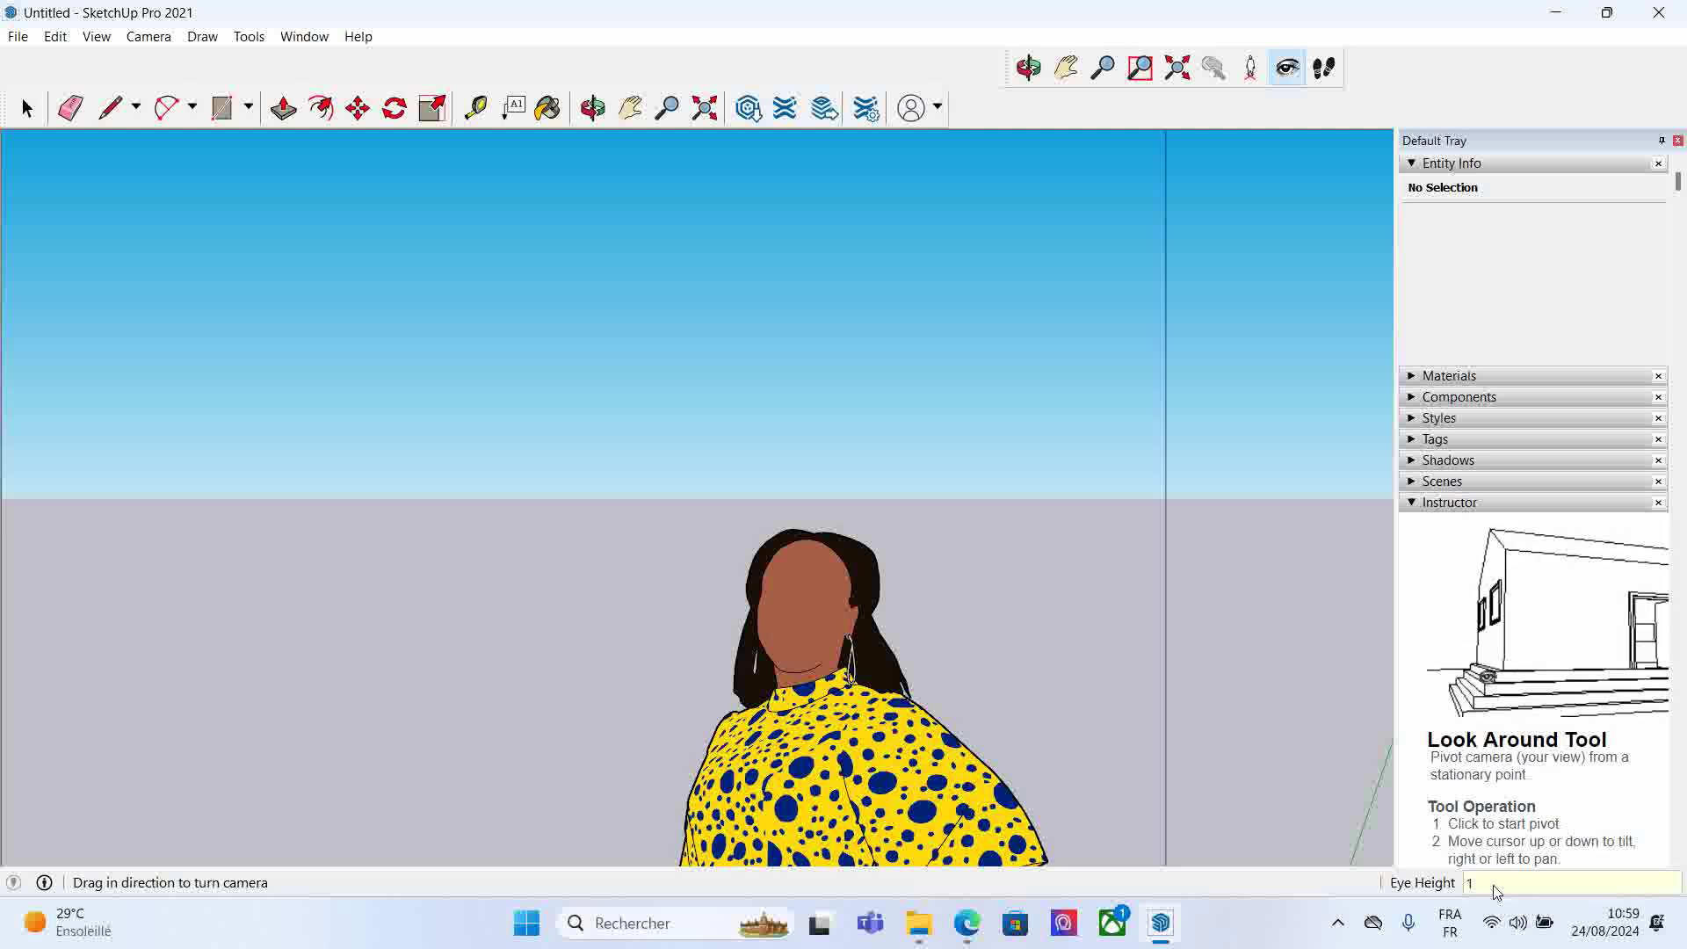
text(,8)
key(Return)
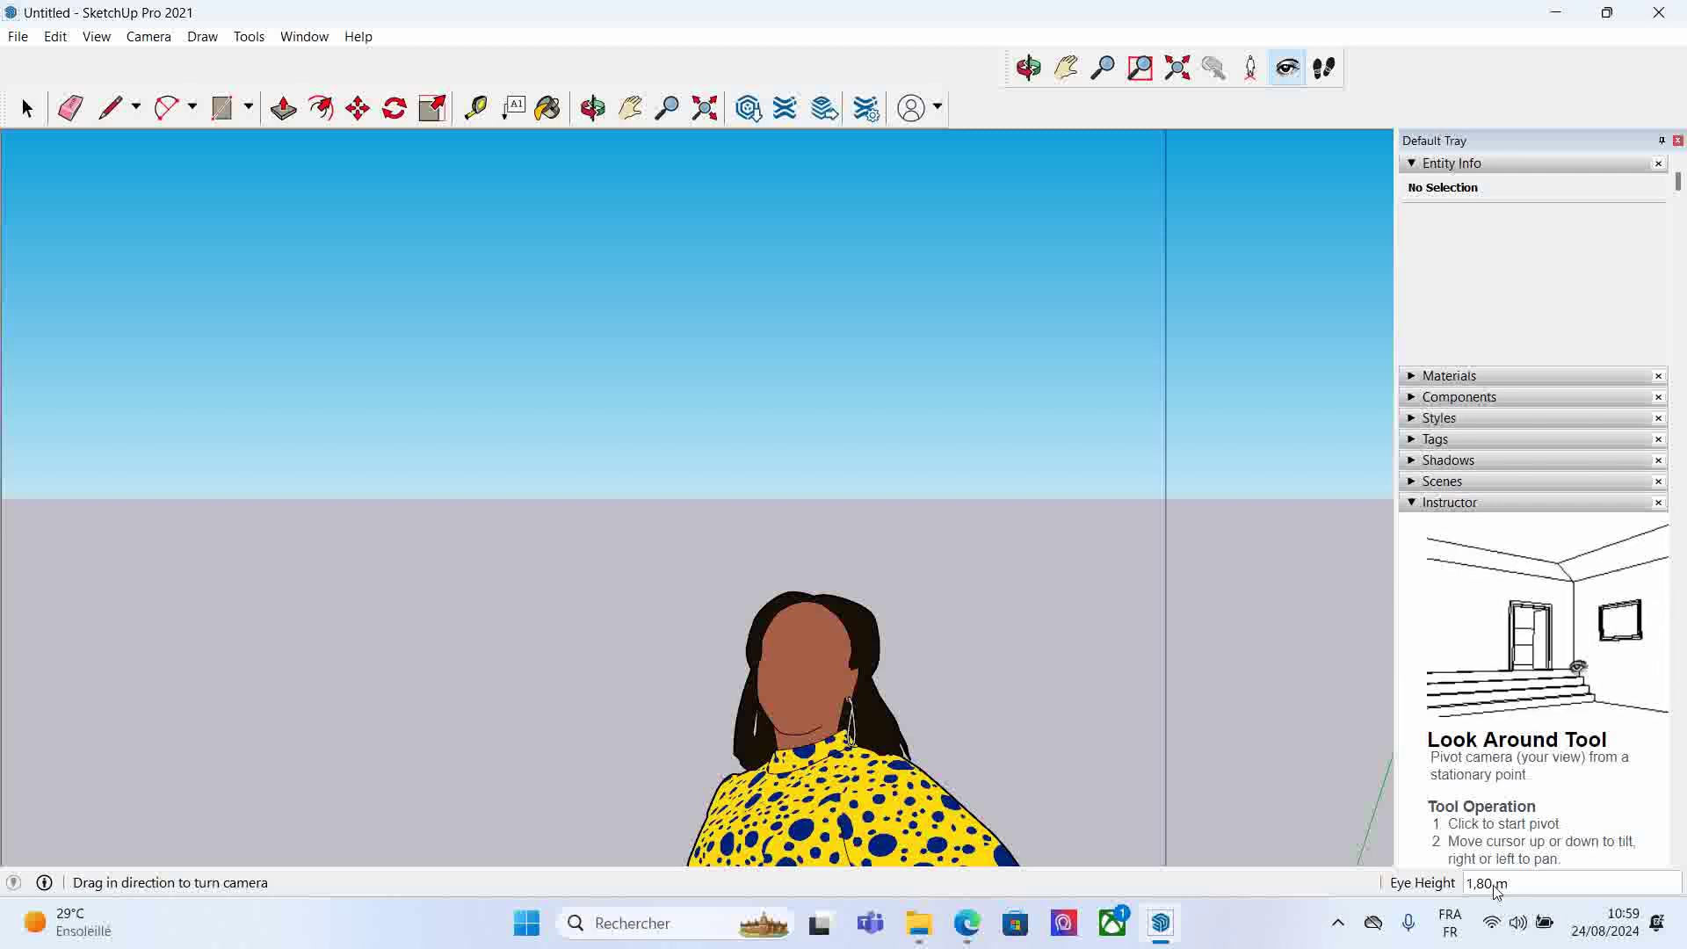
text(1,6)
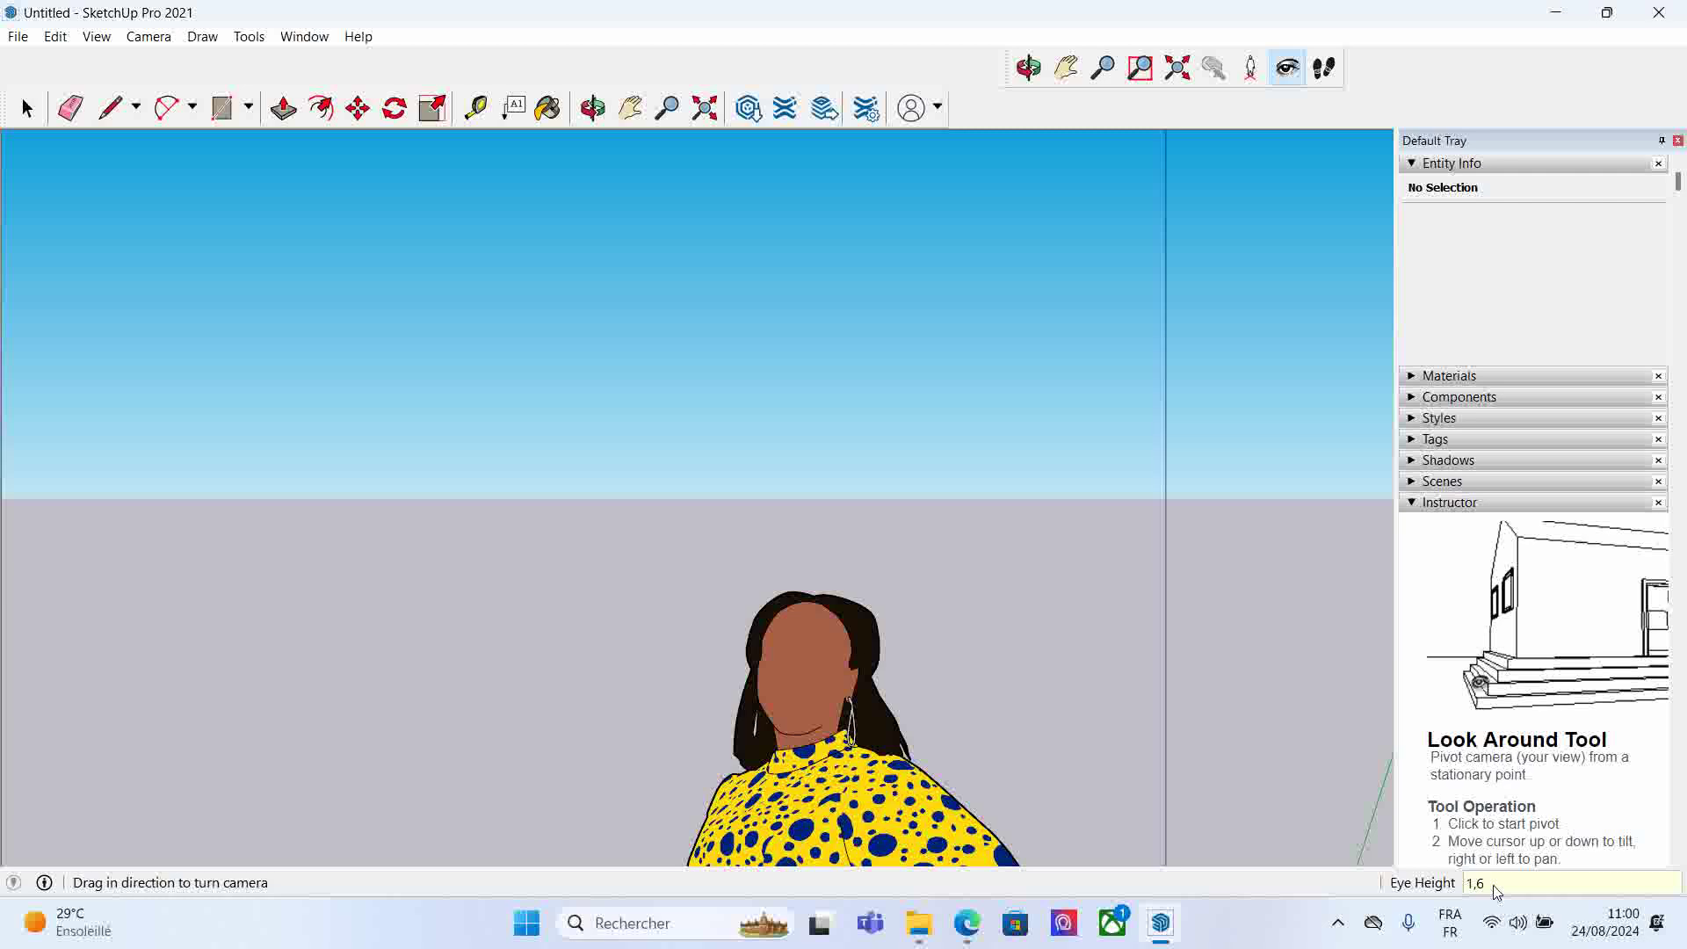
key(Return)
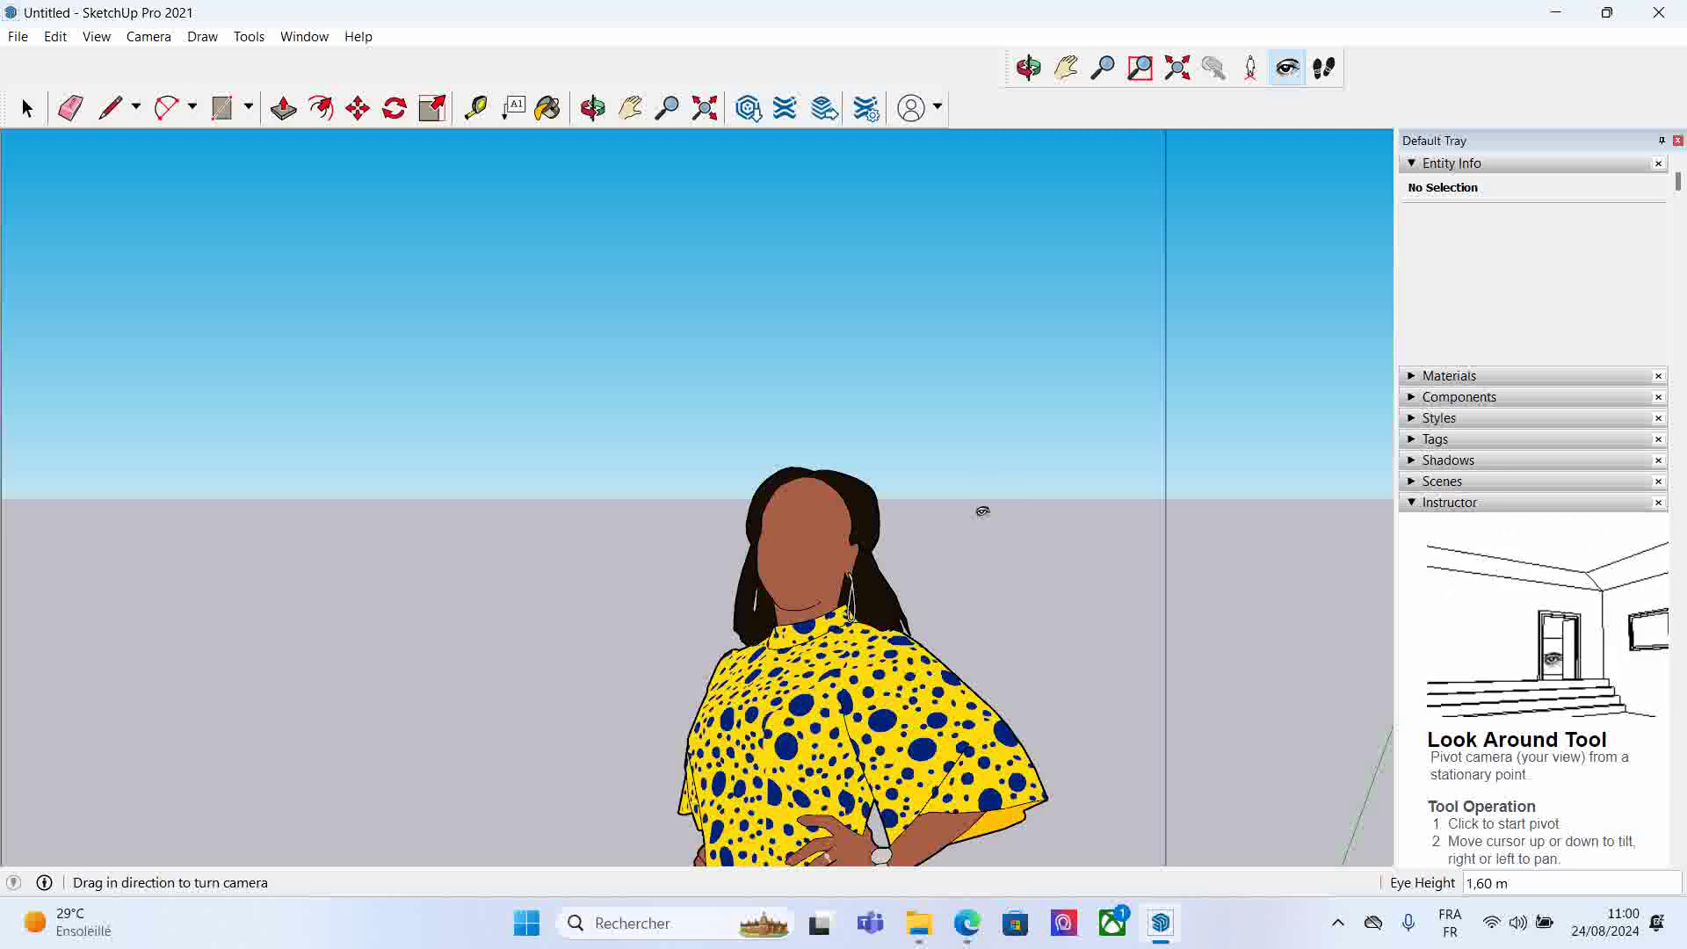
- Pivot the view in place so the figure sits left of centre, showing more of her body
mouse_move(982, 511)
mouse_down()
mouse_move(878, 509)
mouse_move(1209, 580)
mouse_move(1087, 498)
mouse_move(967, 486)
mouse_move(641, 531)
mouse_move(938, 277)
mouse_move(960, 553)
mouse_move(1081, 591)
mouse_move(1240, 582)
mouse_move(1029, 566)
mouse_up()
drag(1078, 549, 1109, 560)
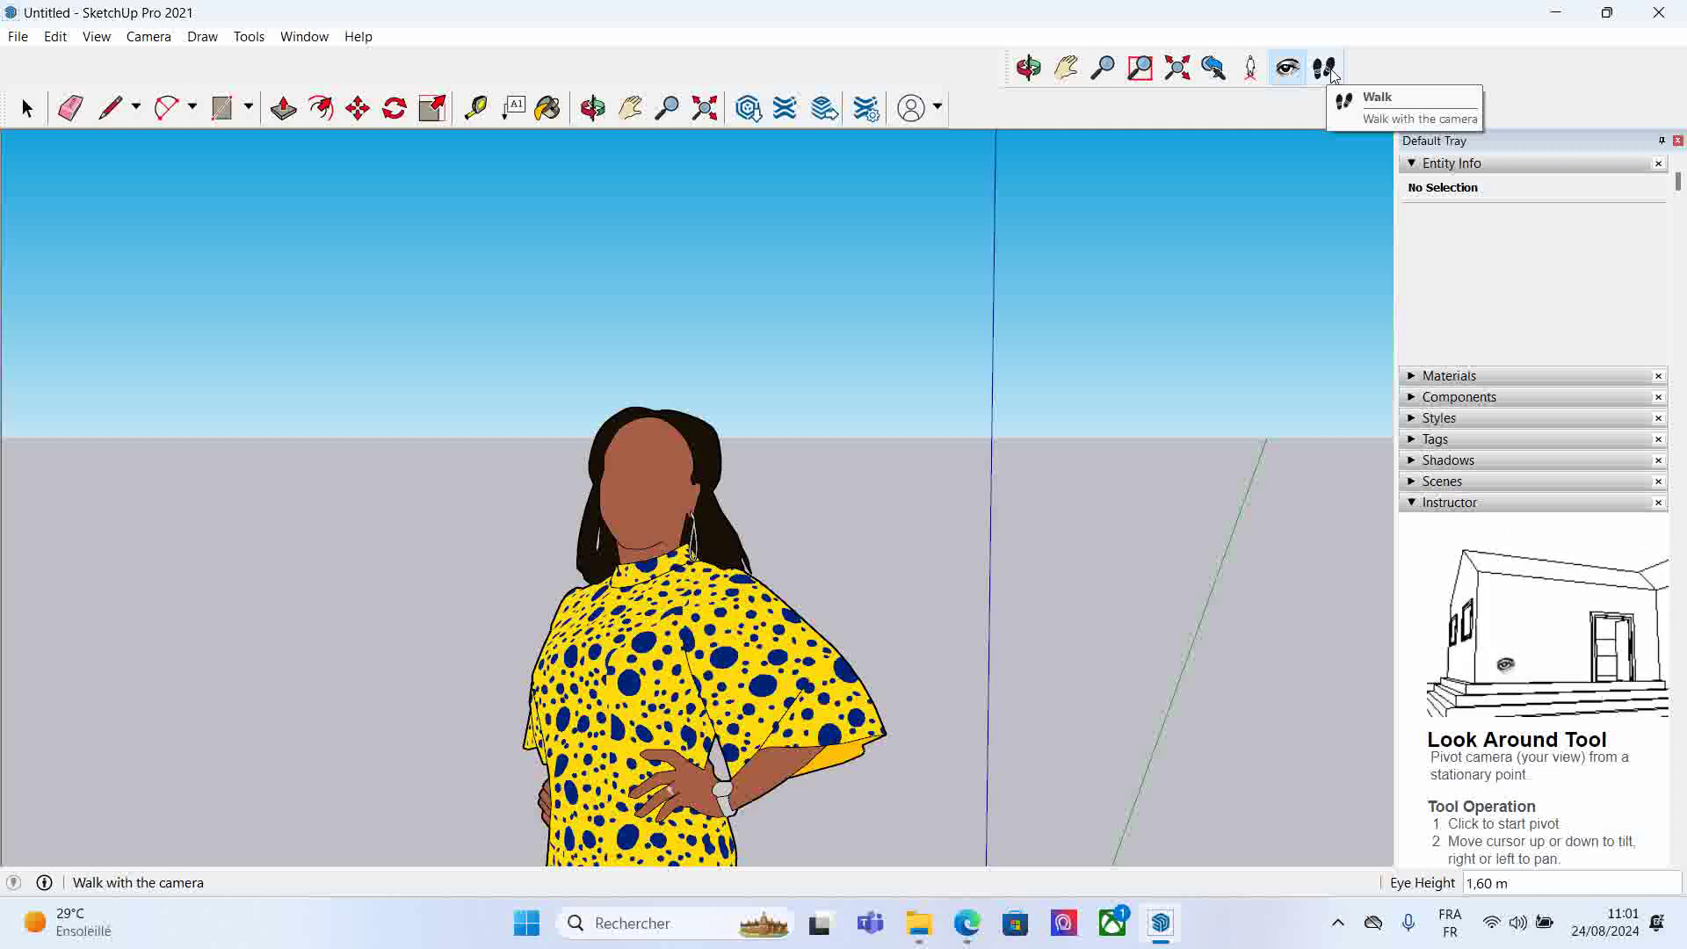
- With the Walk tool, step backward away from the figure, then forward again
click(1331, 74)
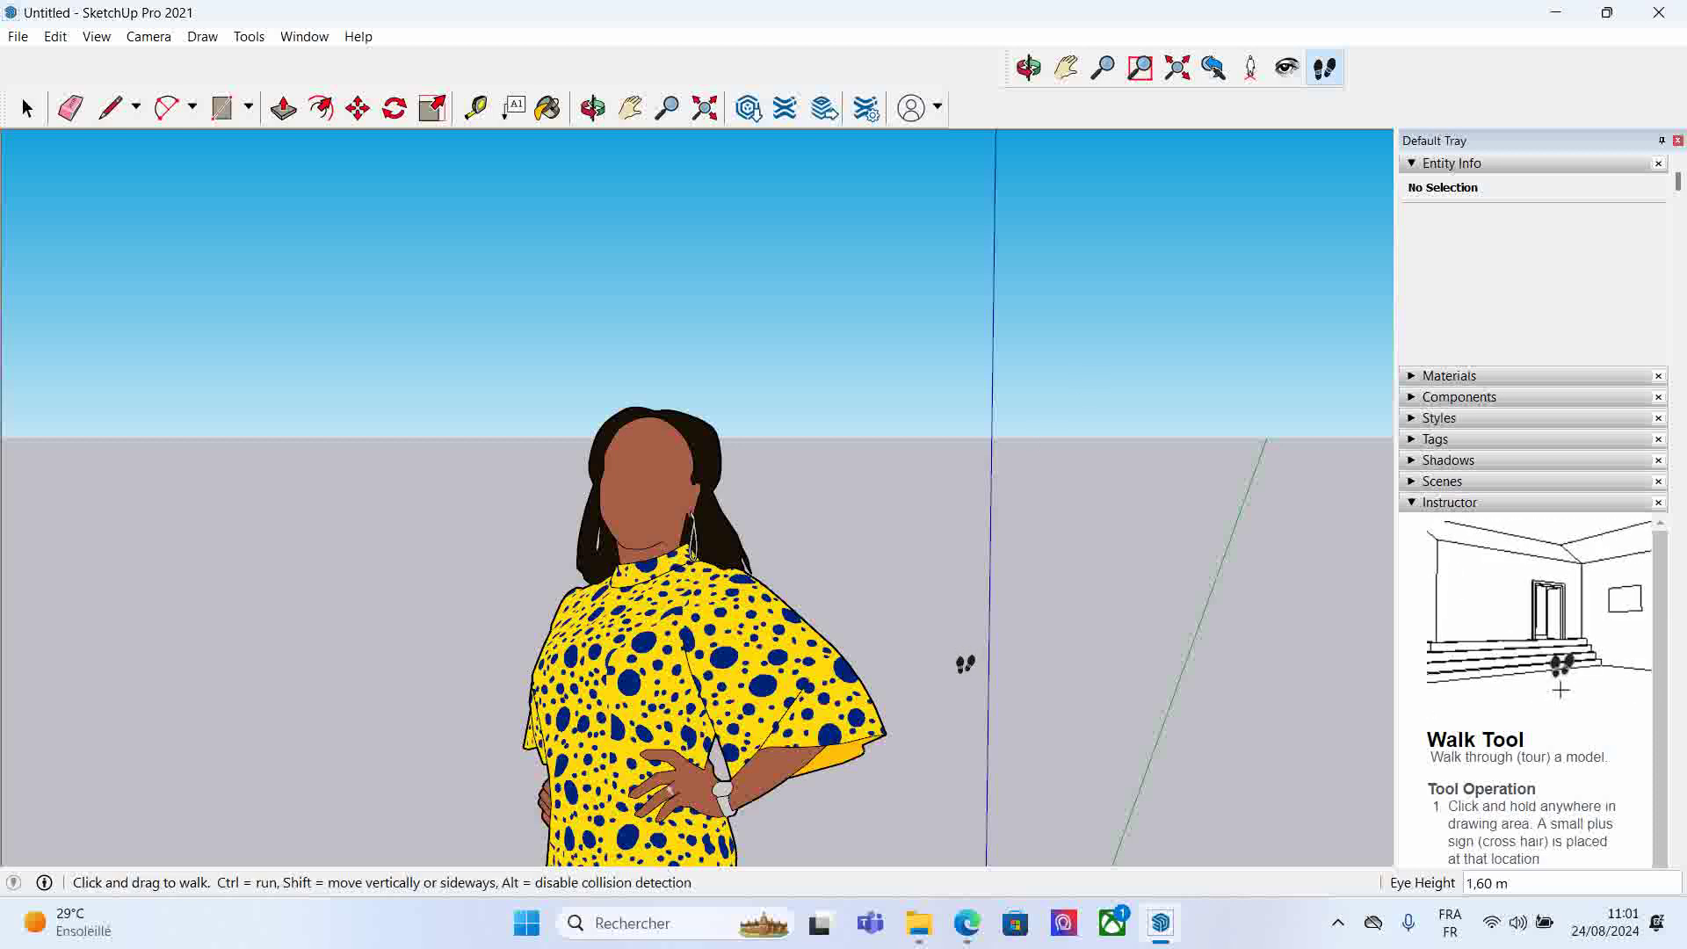
key(Down)
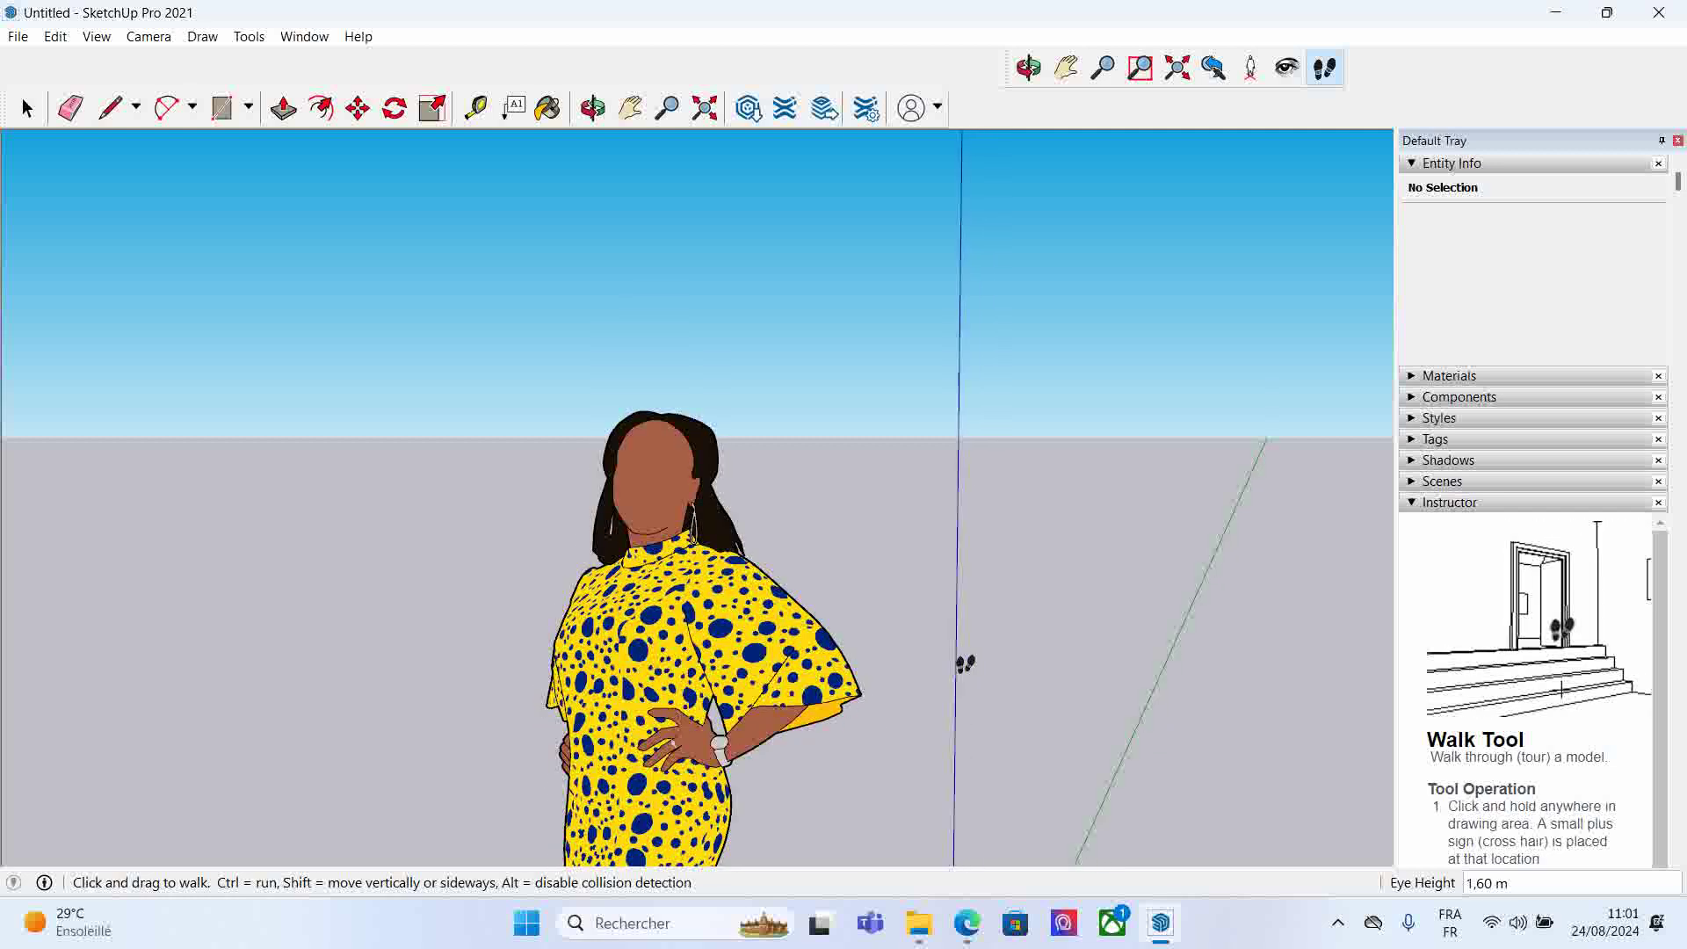
key(Down)
key(Up)
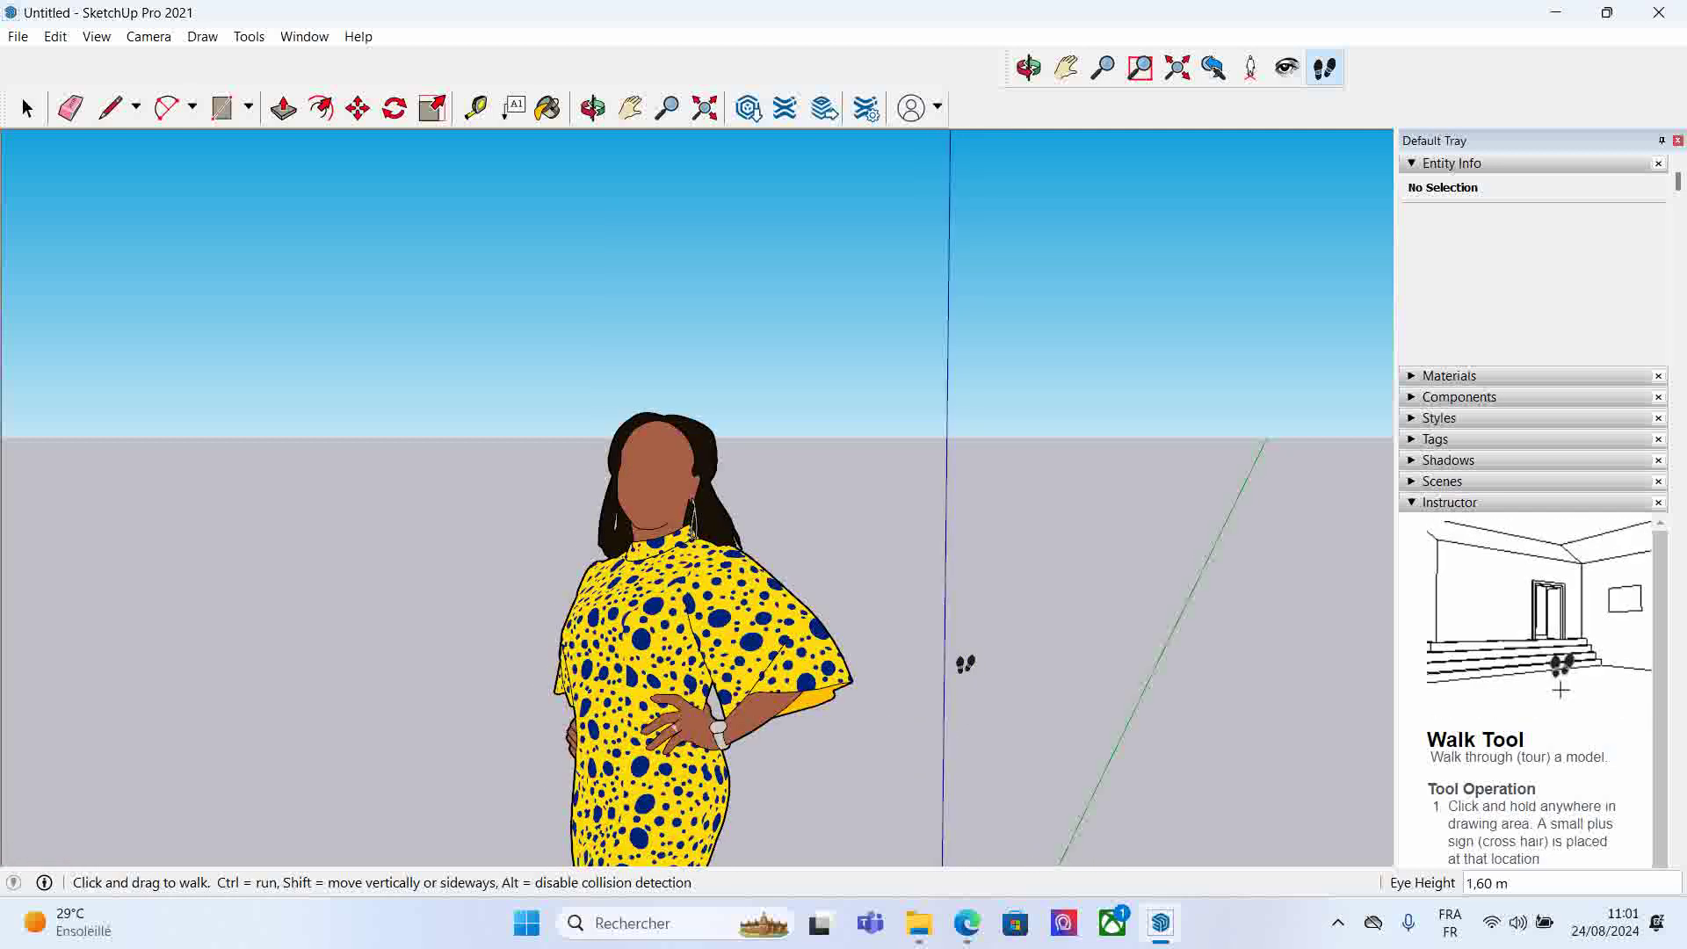
- Turn the walking view left and right, then walk forward toward the figure
key(Right)
key(Left)
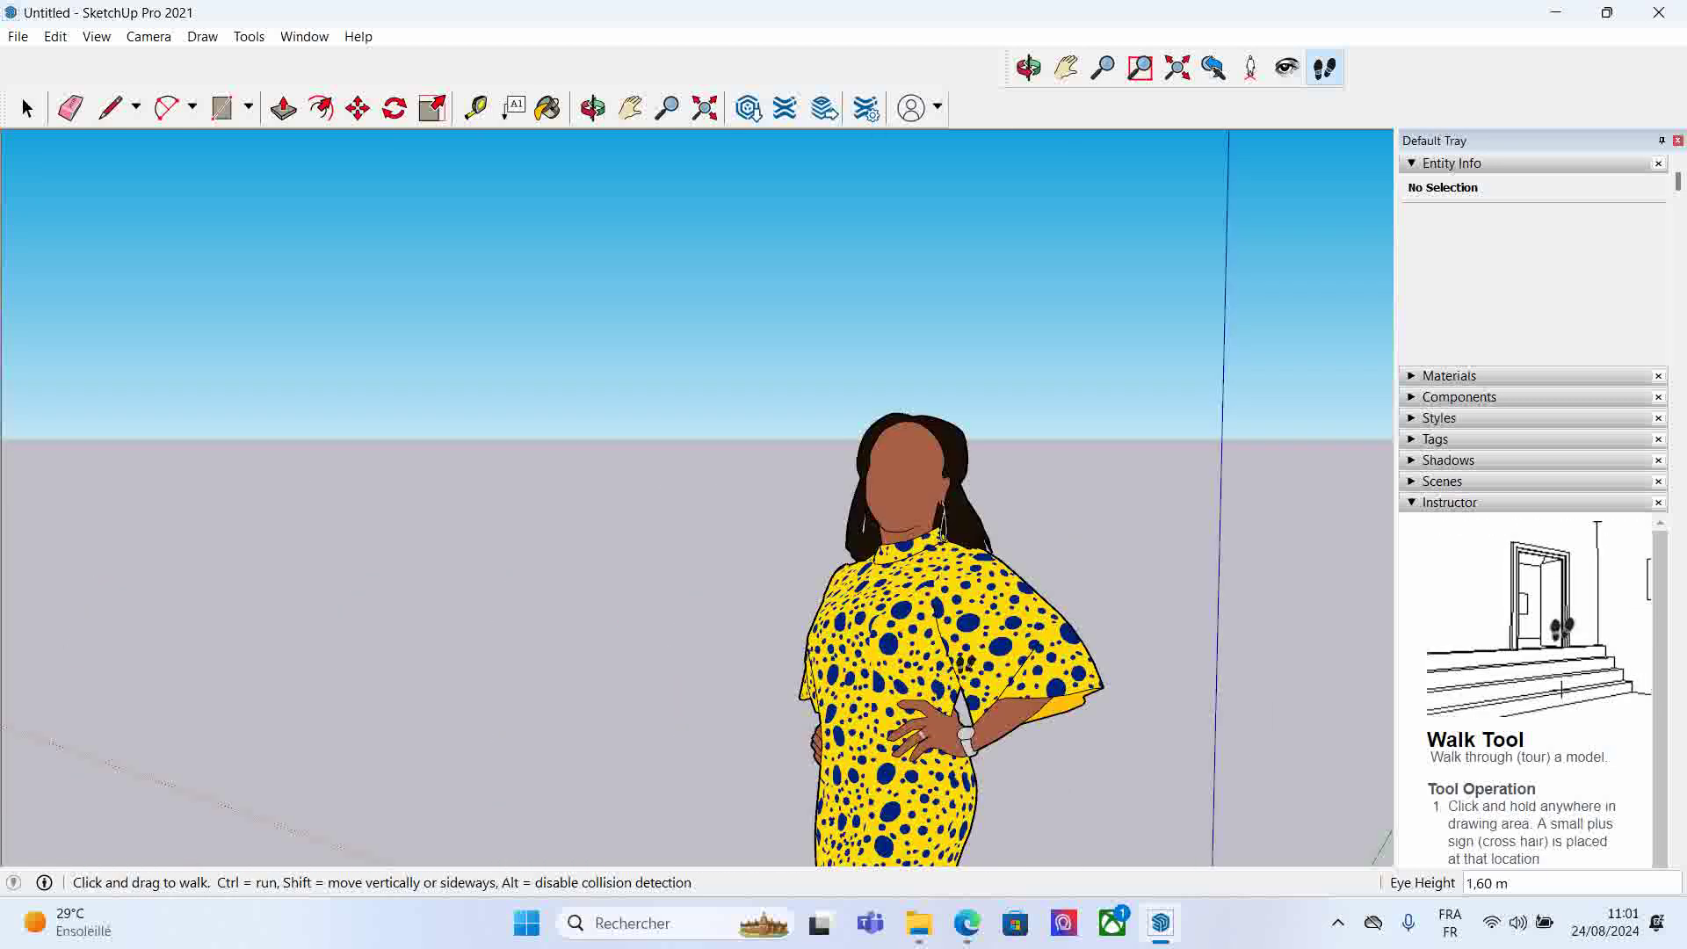
key(Left)
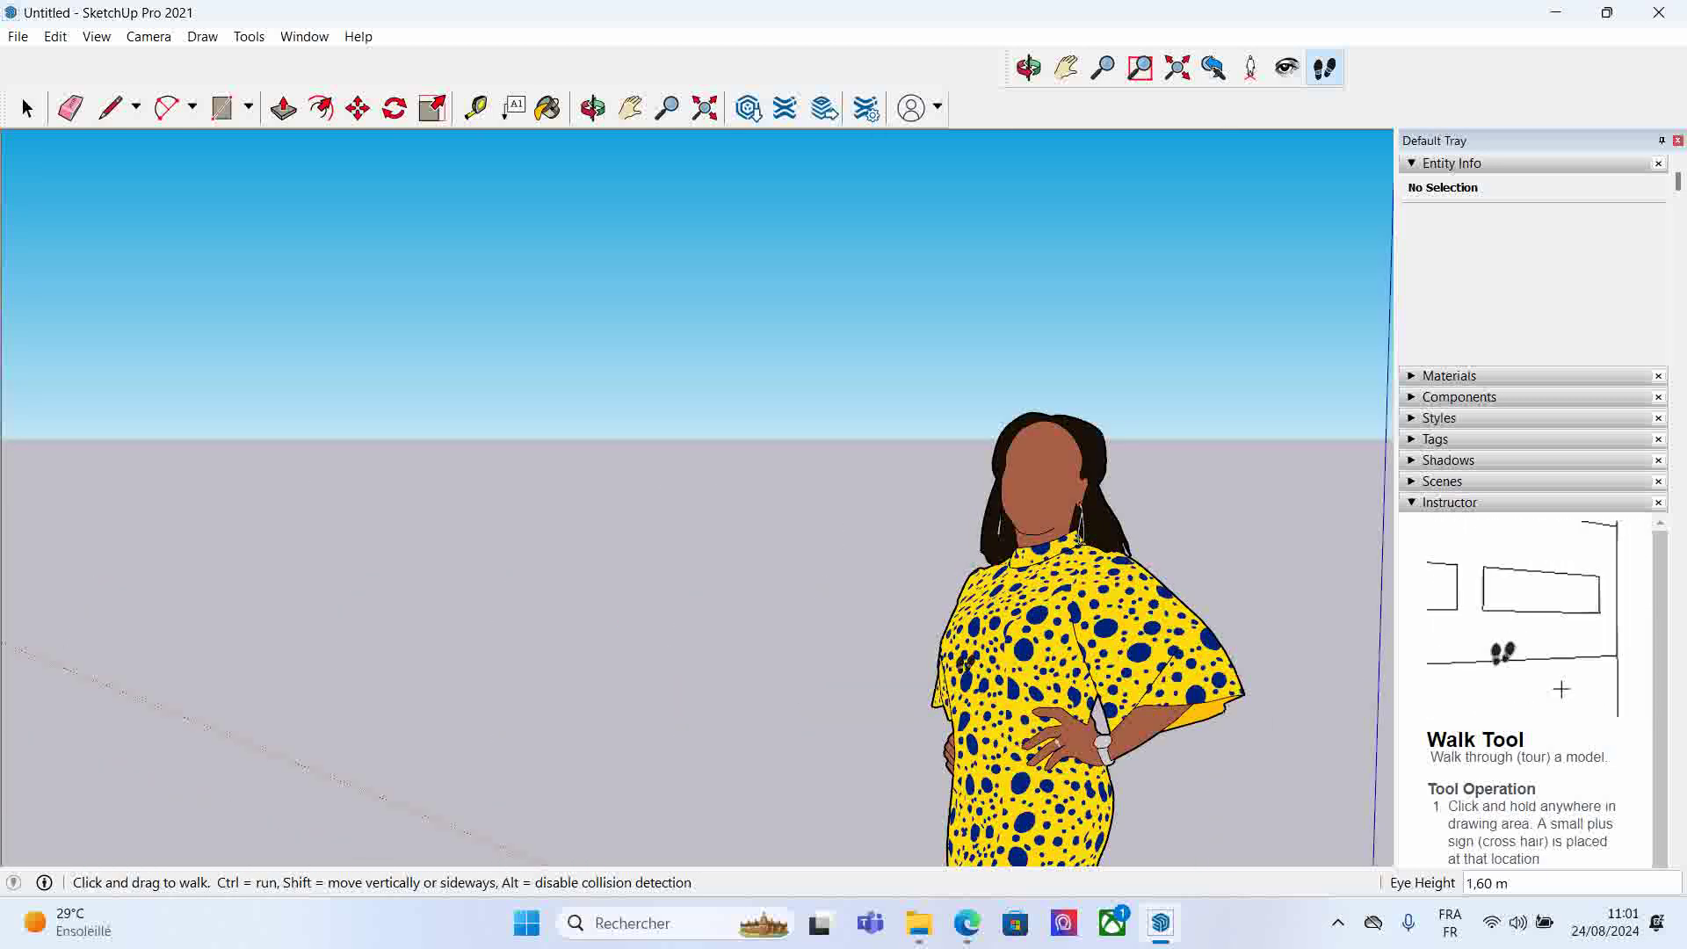
key(Right)
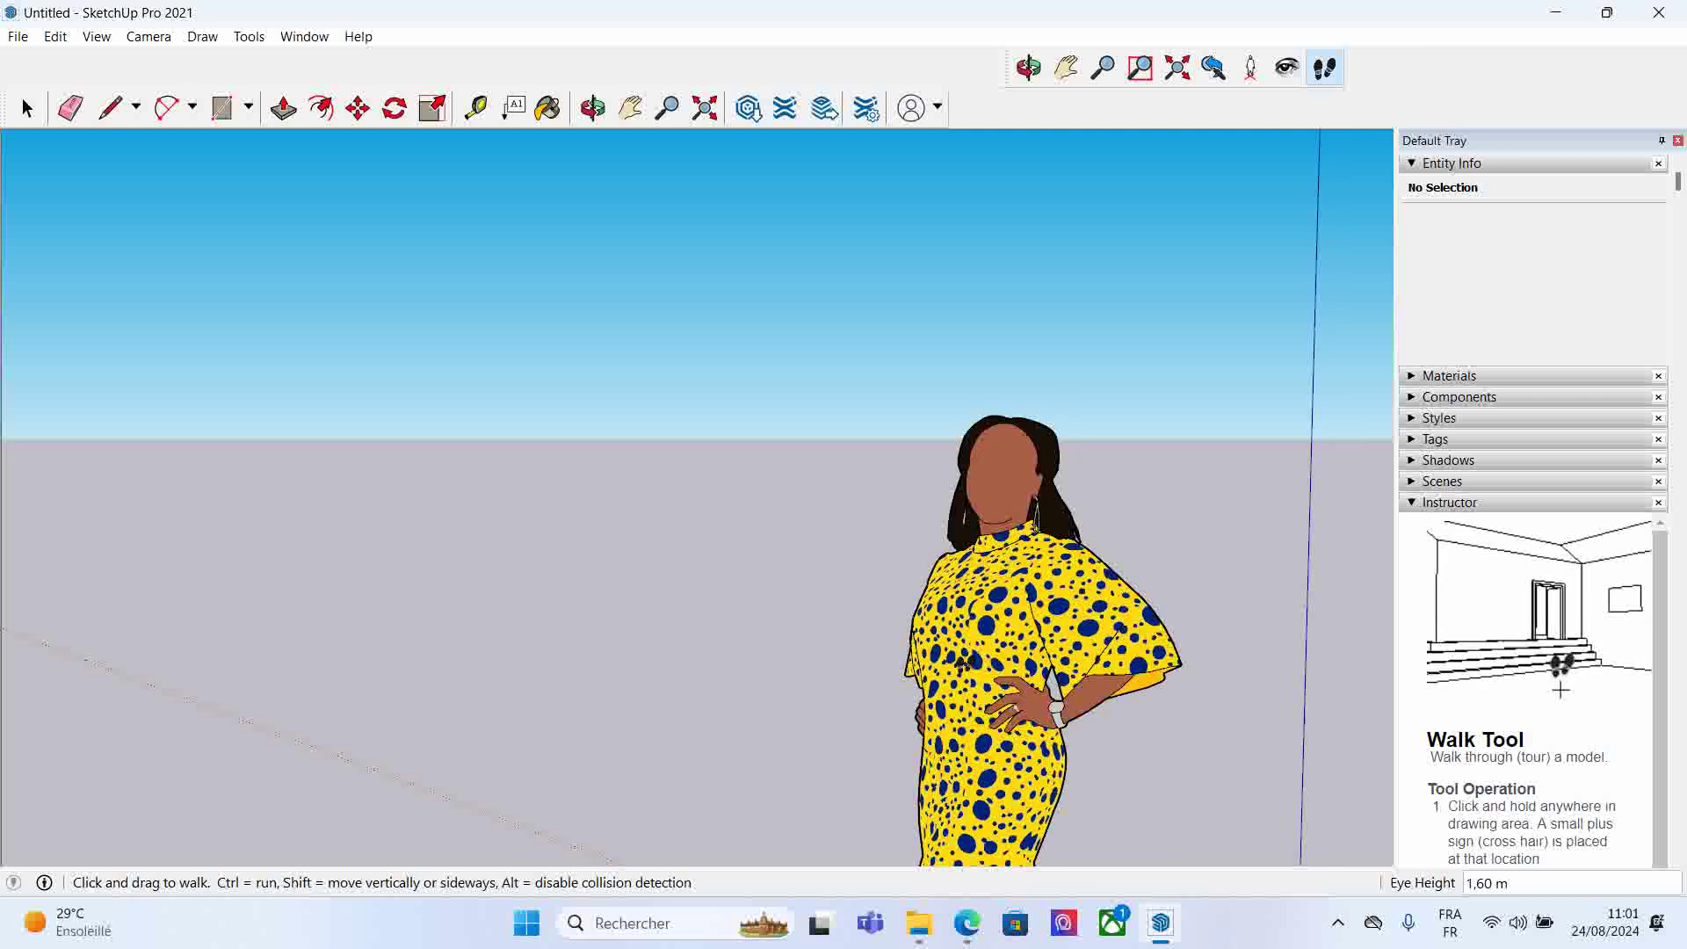
key(Right)
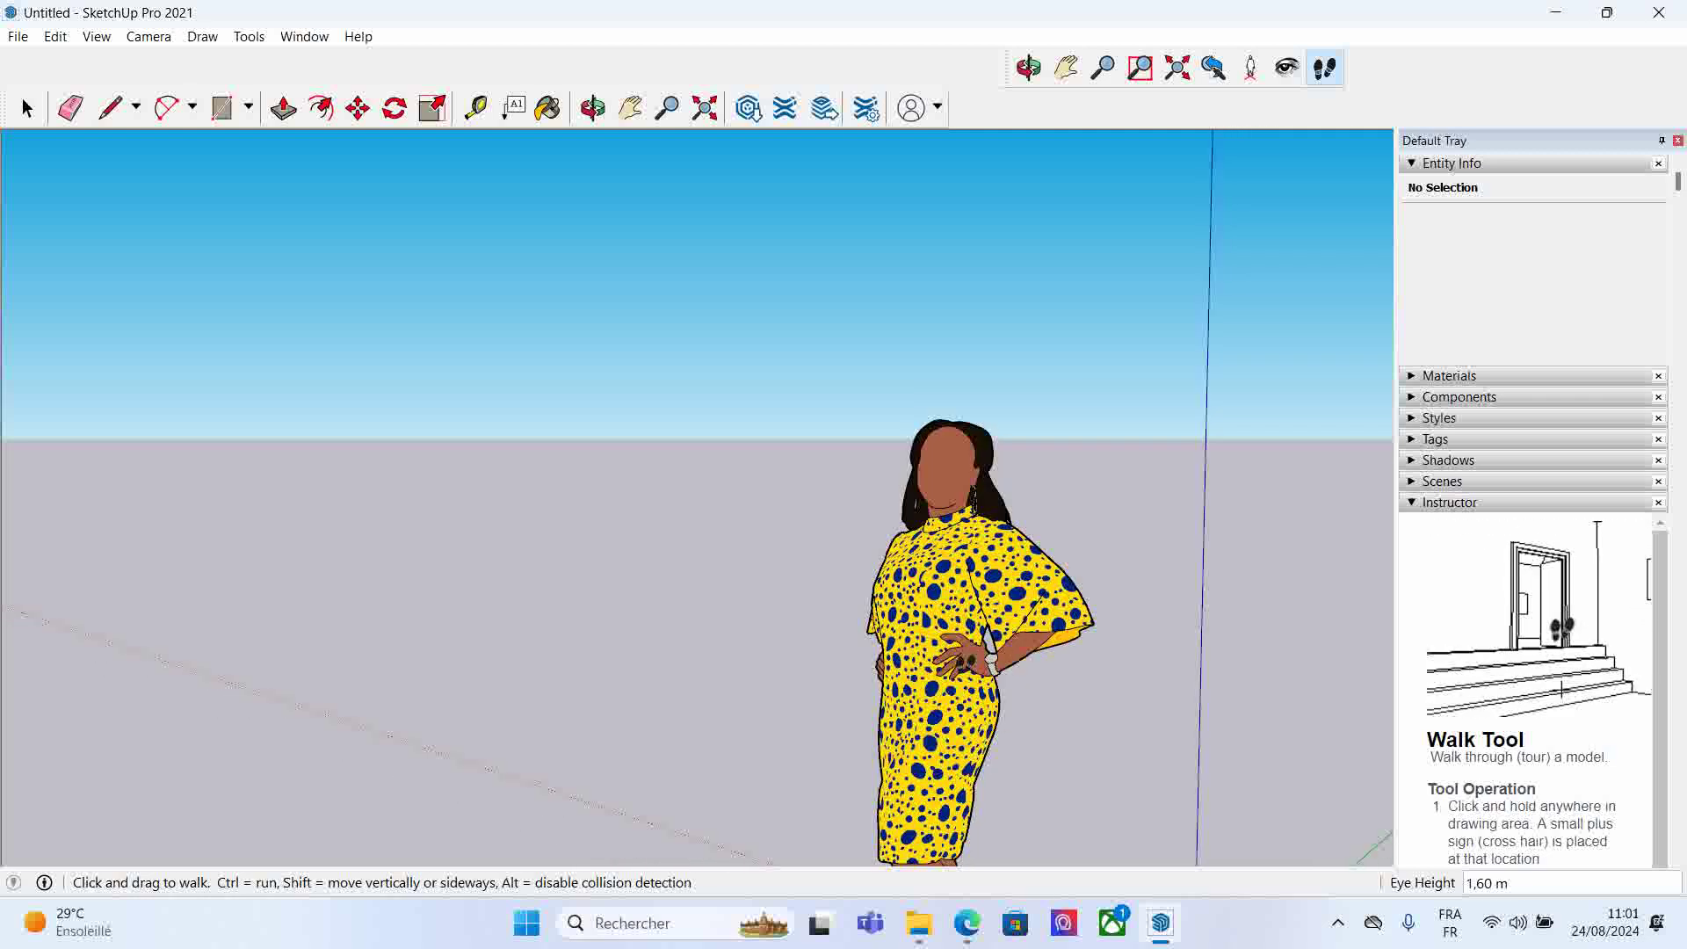
key(Right)
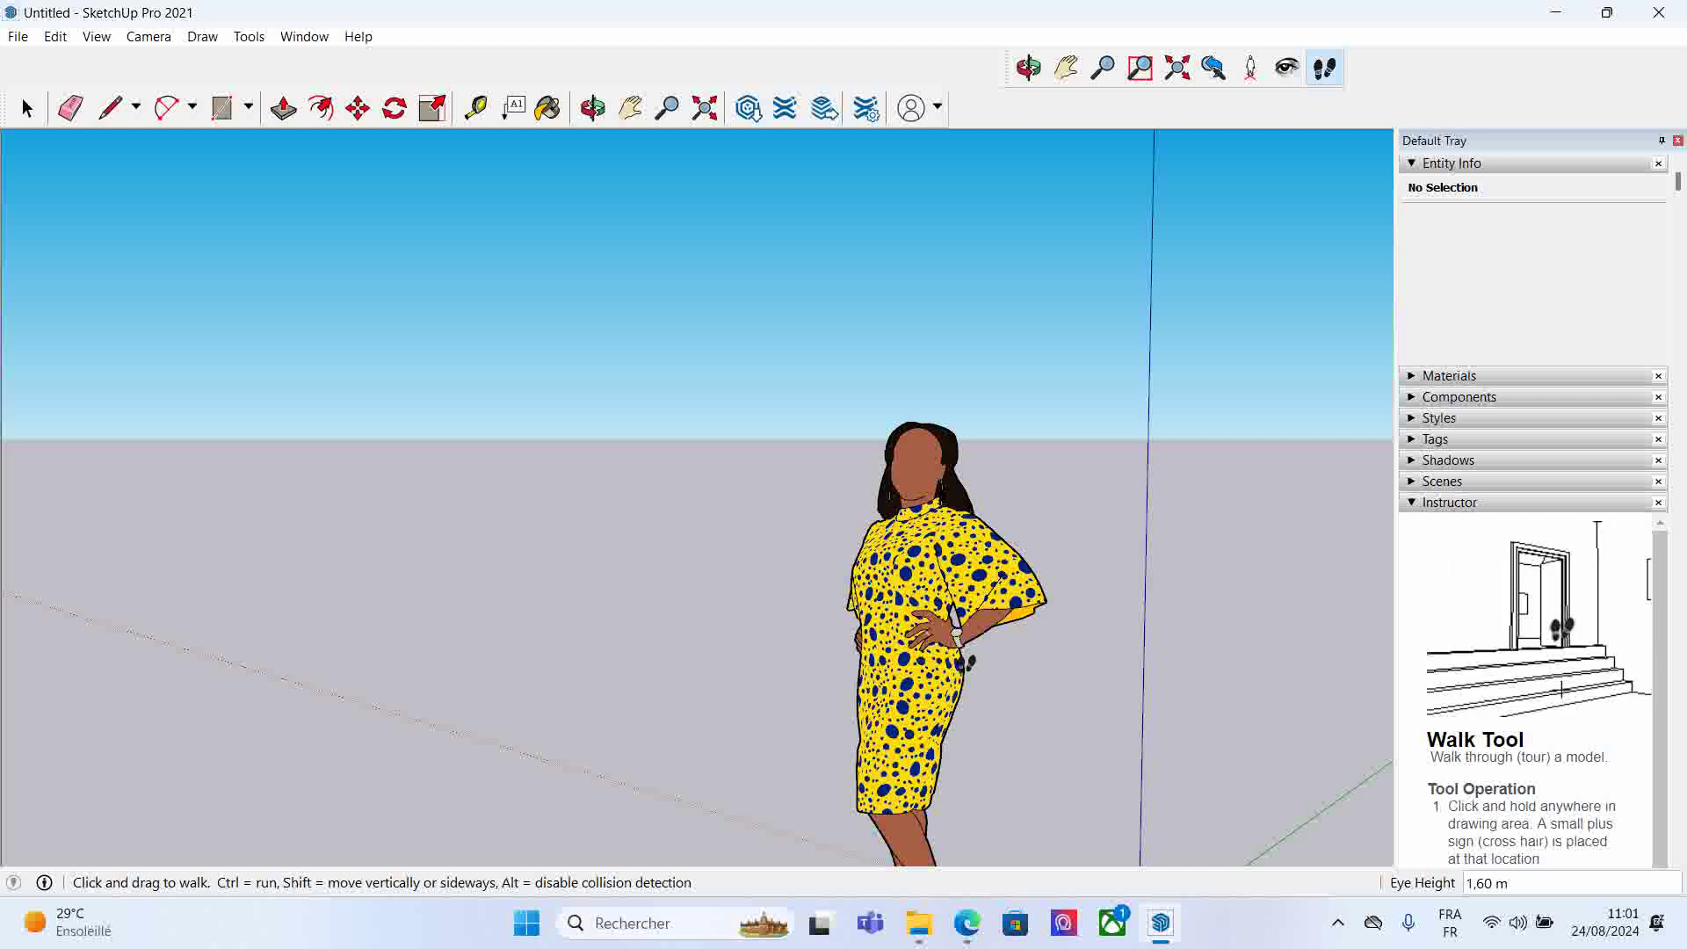
drag(966, 660, 967, 583)
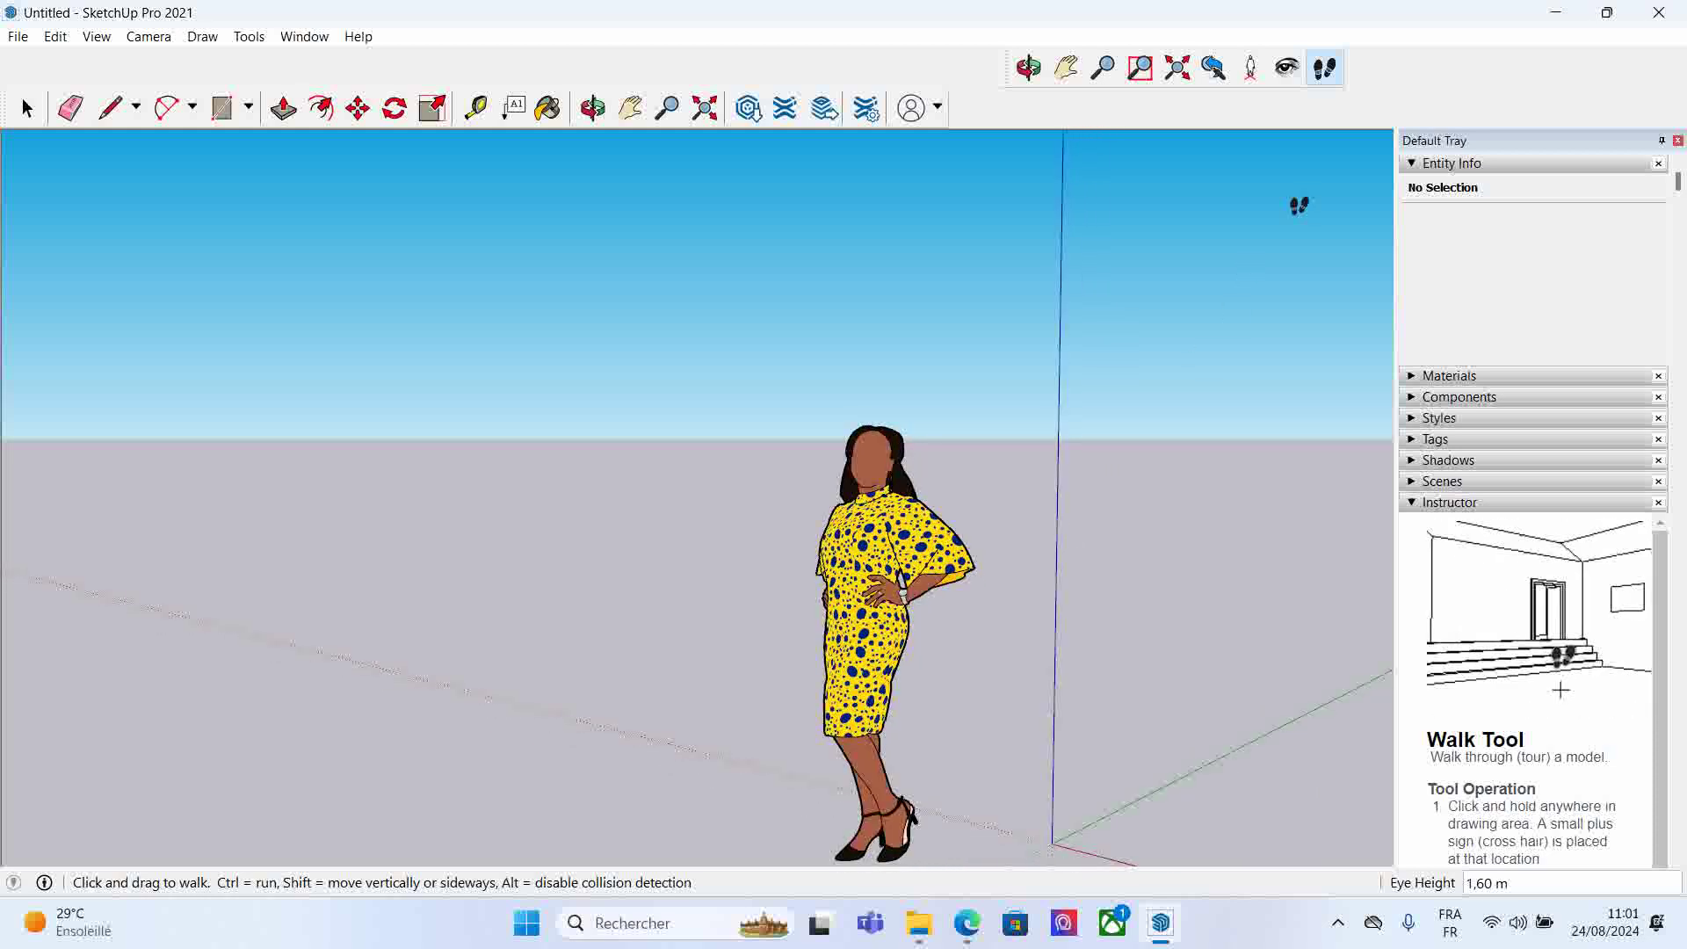
- Orbit around the scale figure, then pan the scene right and down
click(1030, 69)
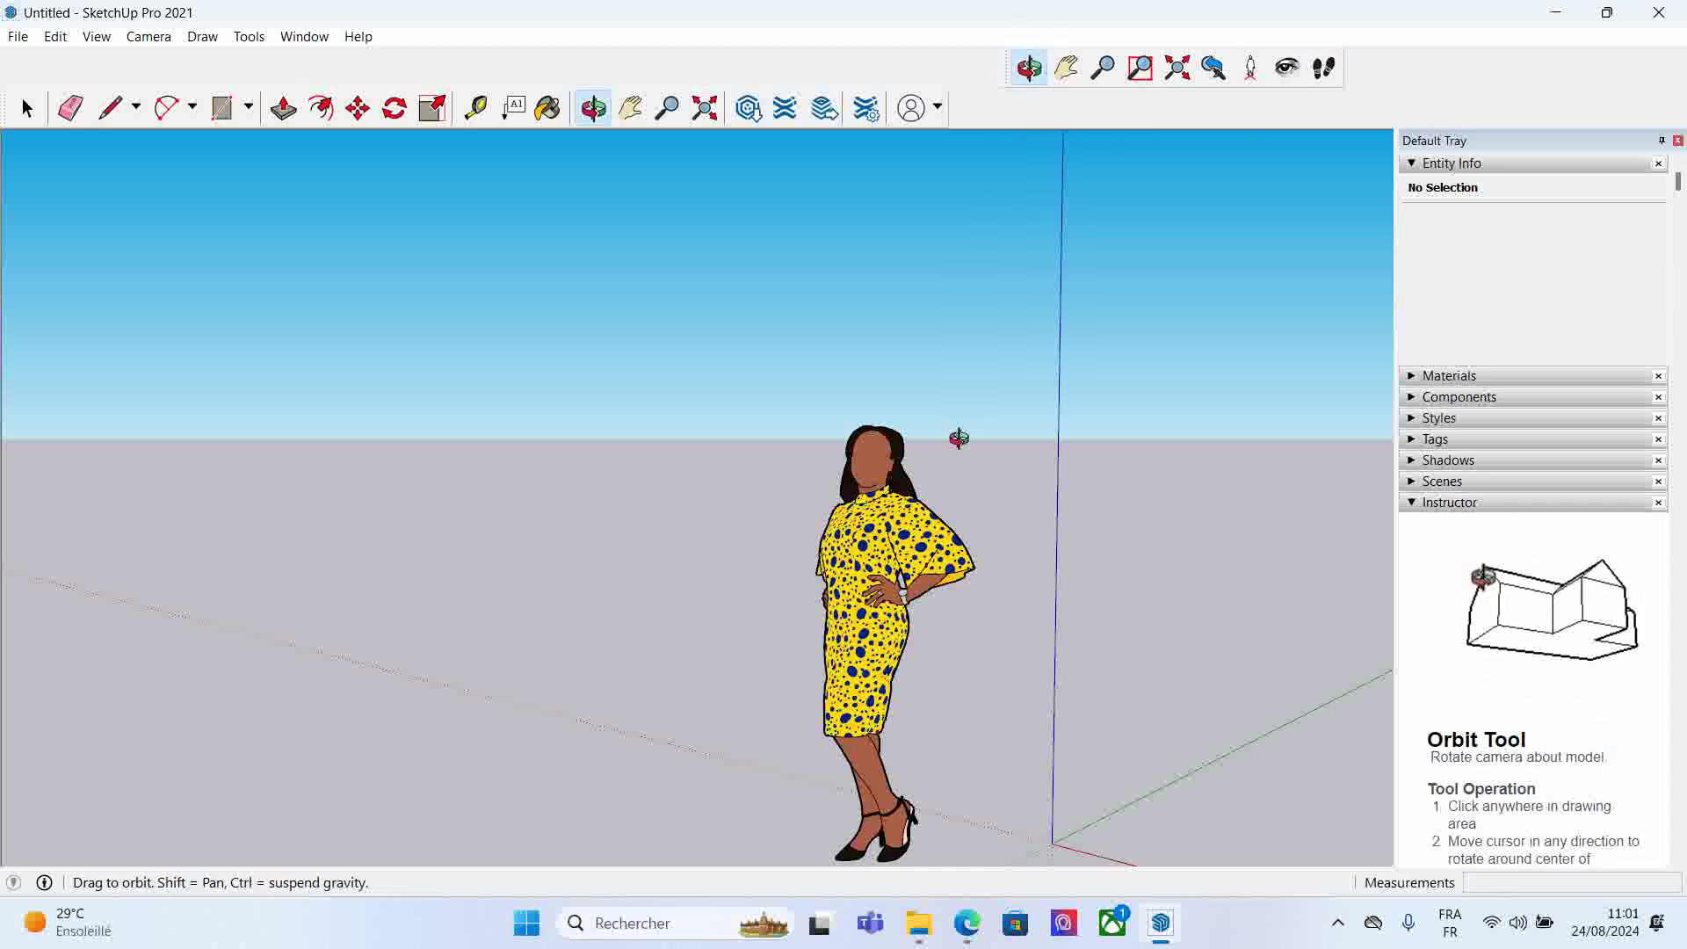
mouse_move(932, 416)
mouse_down()
mouse_move(1043, 445)
mouse_move(1347, 468)
mouse_move(764, 509)
mouse_move(772, 651)
mouse_move(1063, 591)
mouse_move(1178, 436)
mouse_move(621, 562)
mouse_move(597, 521)
mouse_move(1122, 493)
mouse_move(1156, 516)
mouse_move(1081, 538)
mouse_move(407, 553)
mouse_move(763, 483)
mouse_move(1034, 545)
mouse_move(1195, 501)
mouse_up()
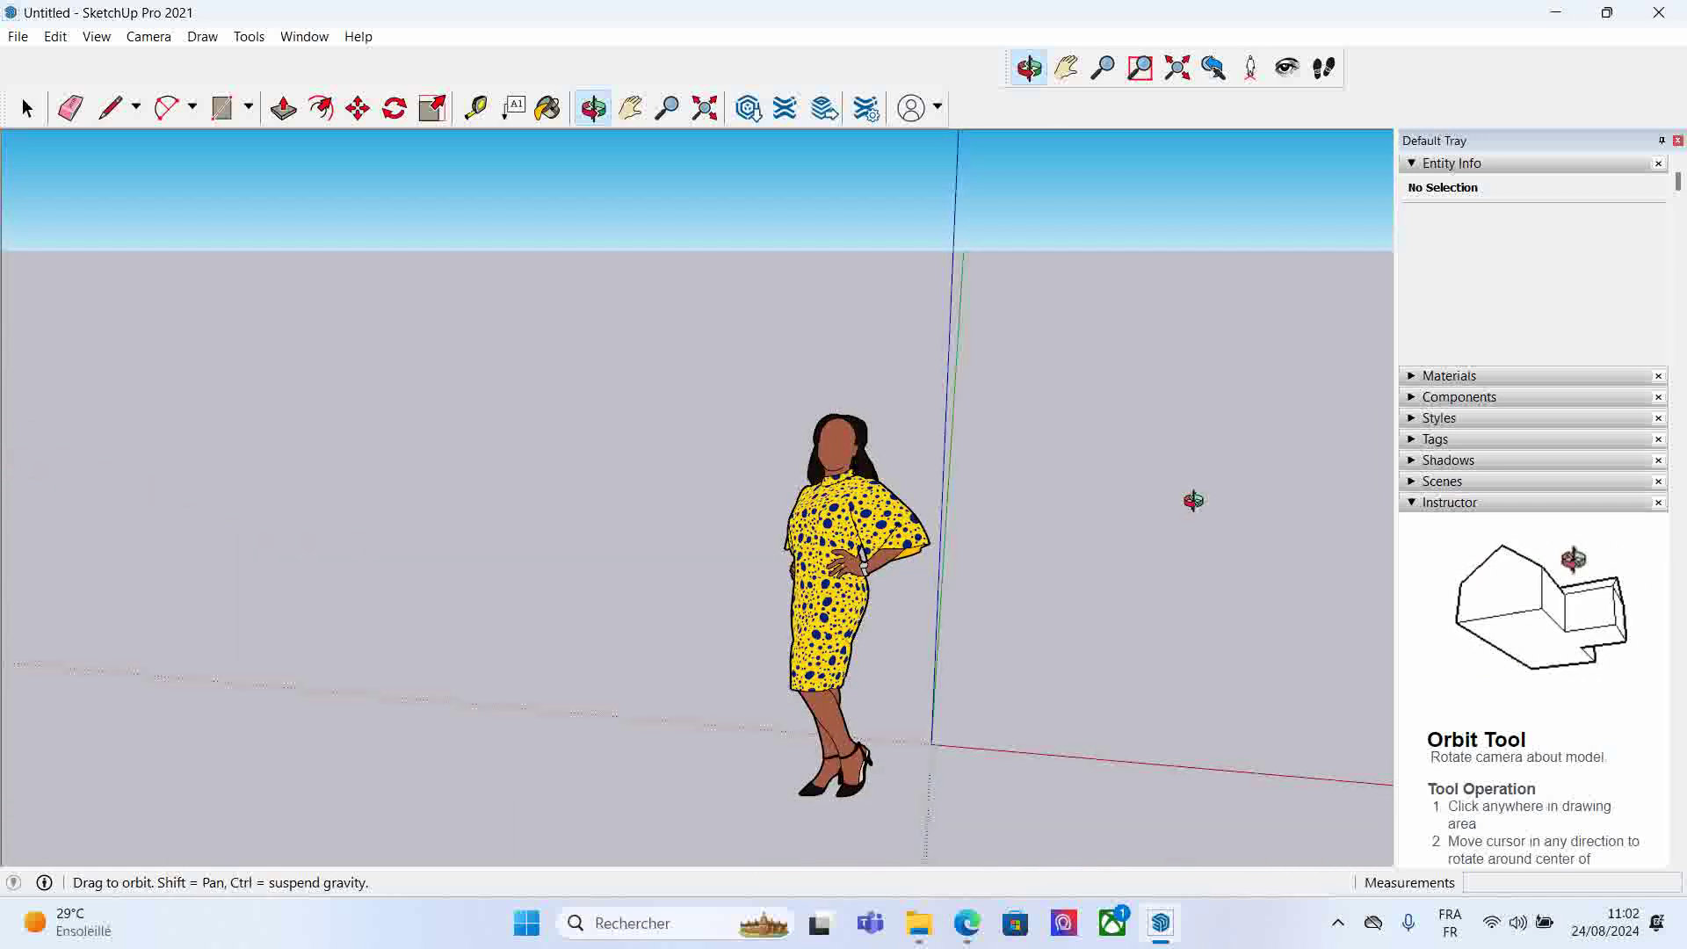
click(1068, 78)
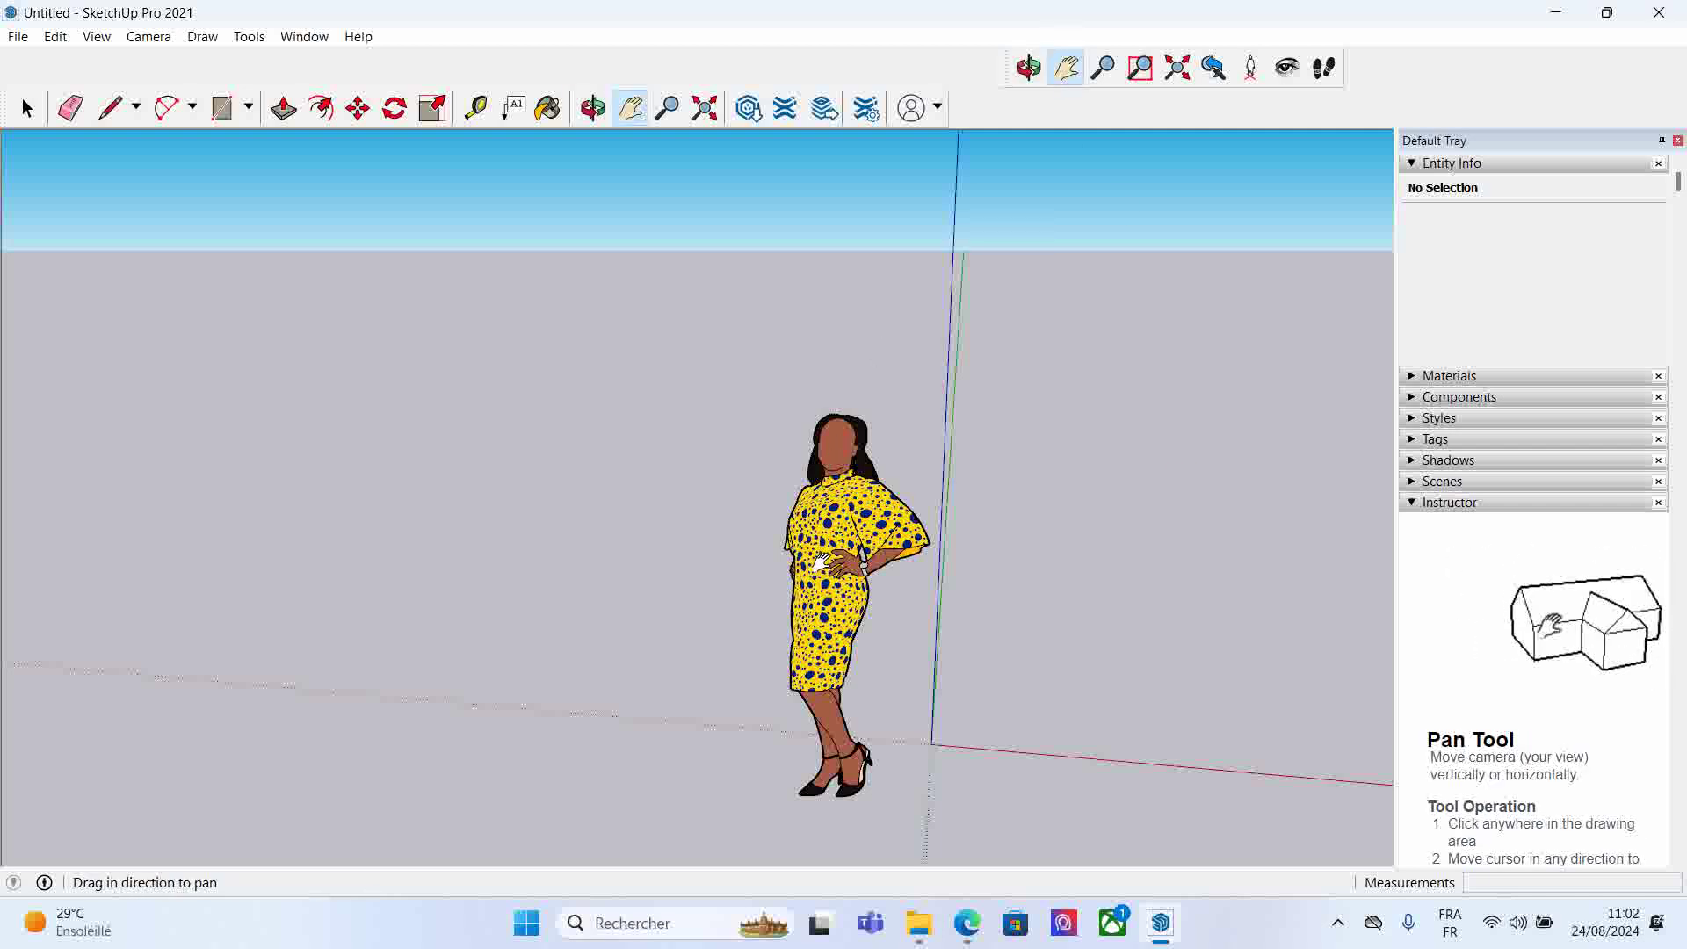
mouse_move(821, 562)
mouse_down()
mouse_move(931, 558)
mouse_move(866, 516)
mouse_up()
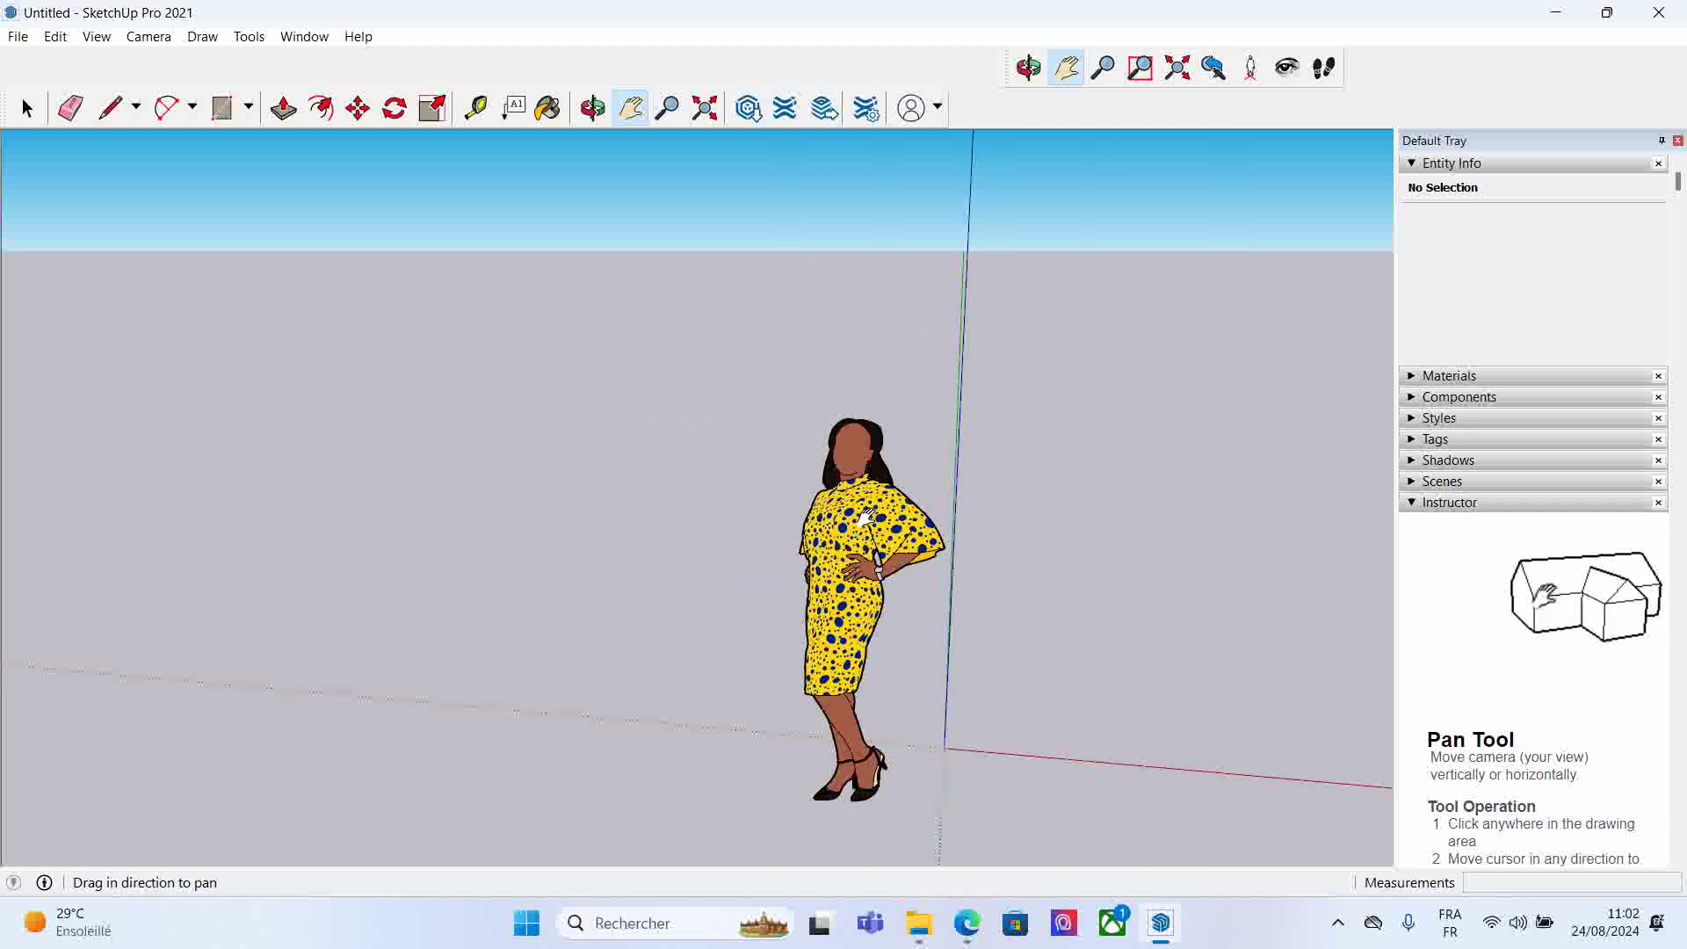
mouse_move(851, 558)
mouse_down()
mouse_move(833, 767)
mouse_move(843, 417)
mouse_move(850, 547)
mouse_up()
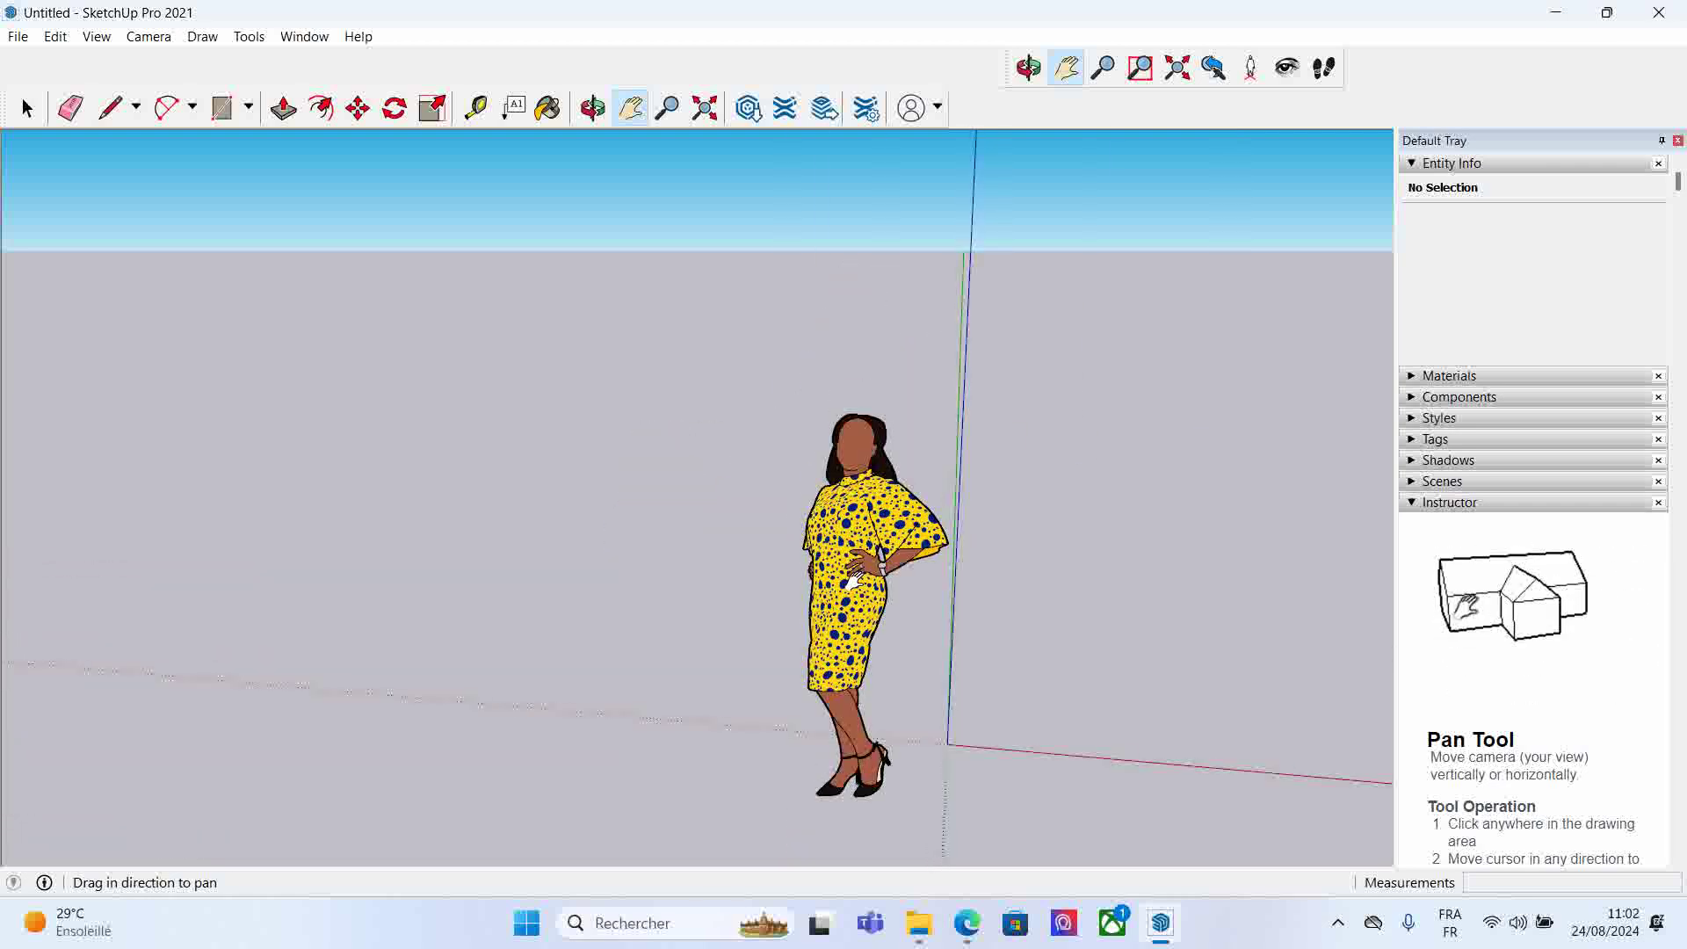
- Drag-zoom on the figure, fit the model with Zoom Extents, then zoom out
click(1107, 69)
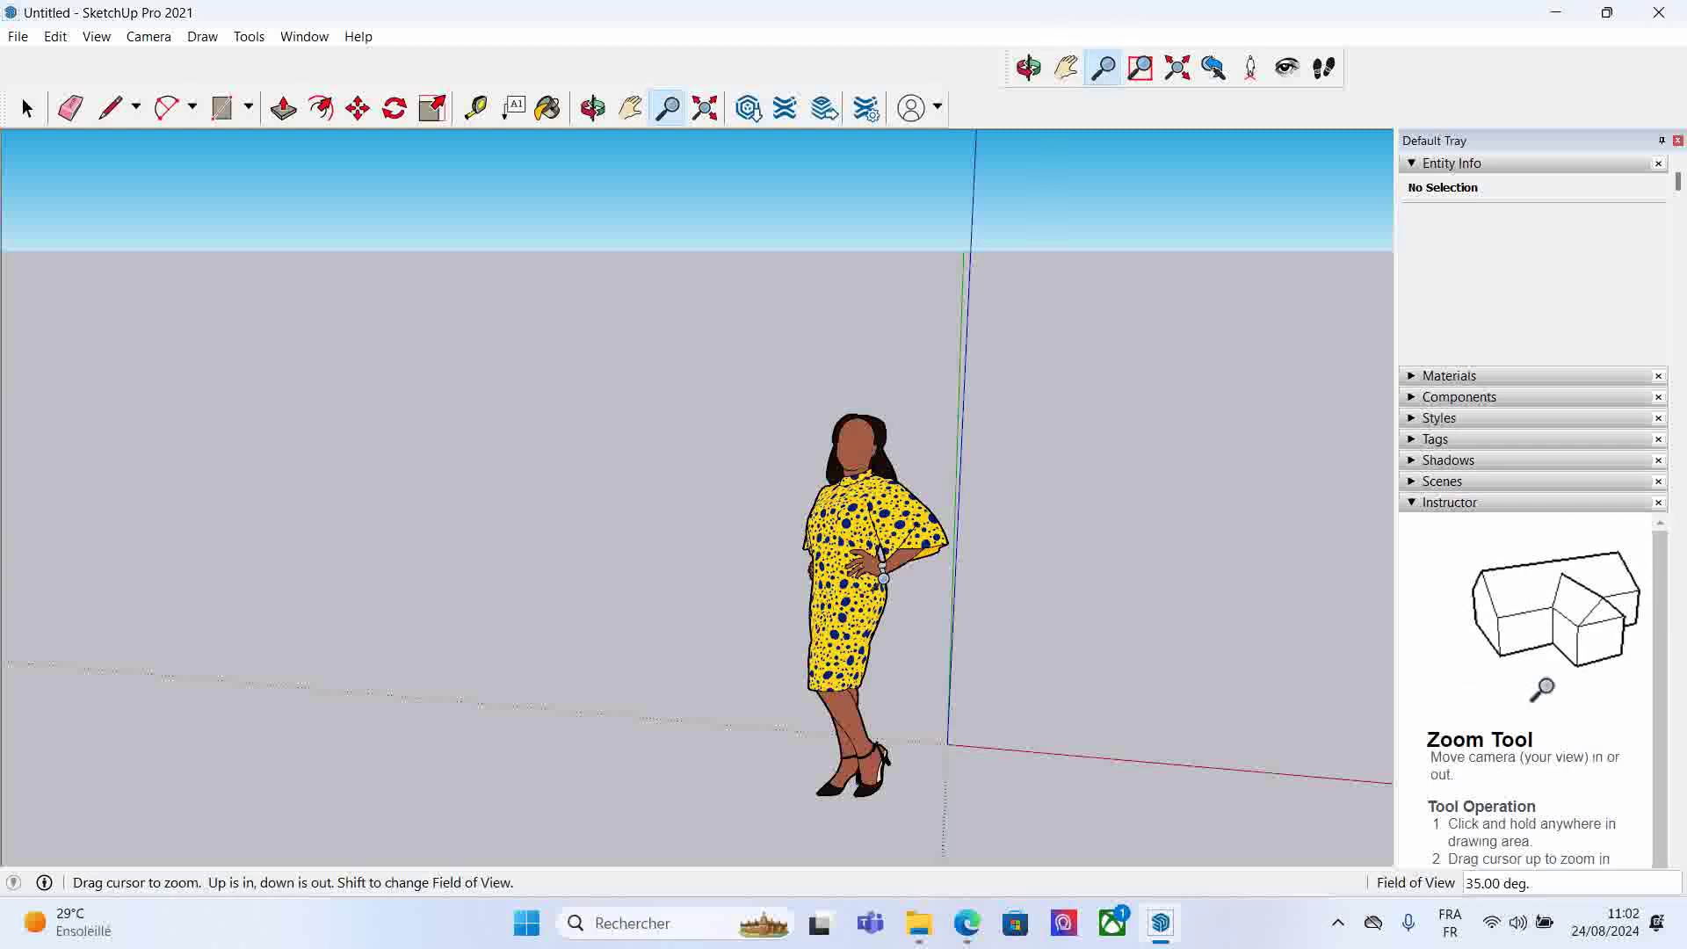
drag(883, 577, 918, 604)
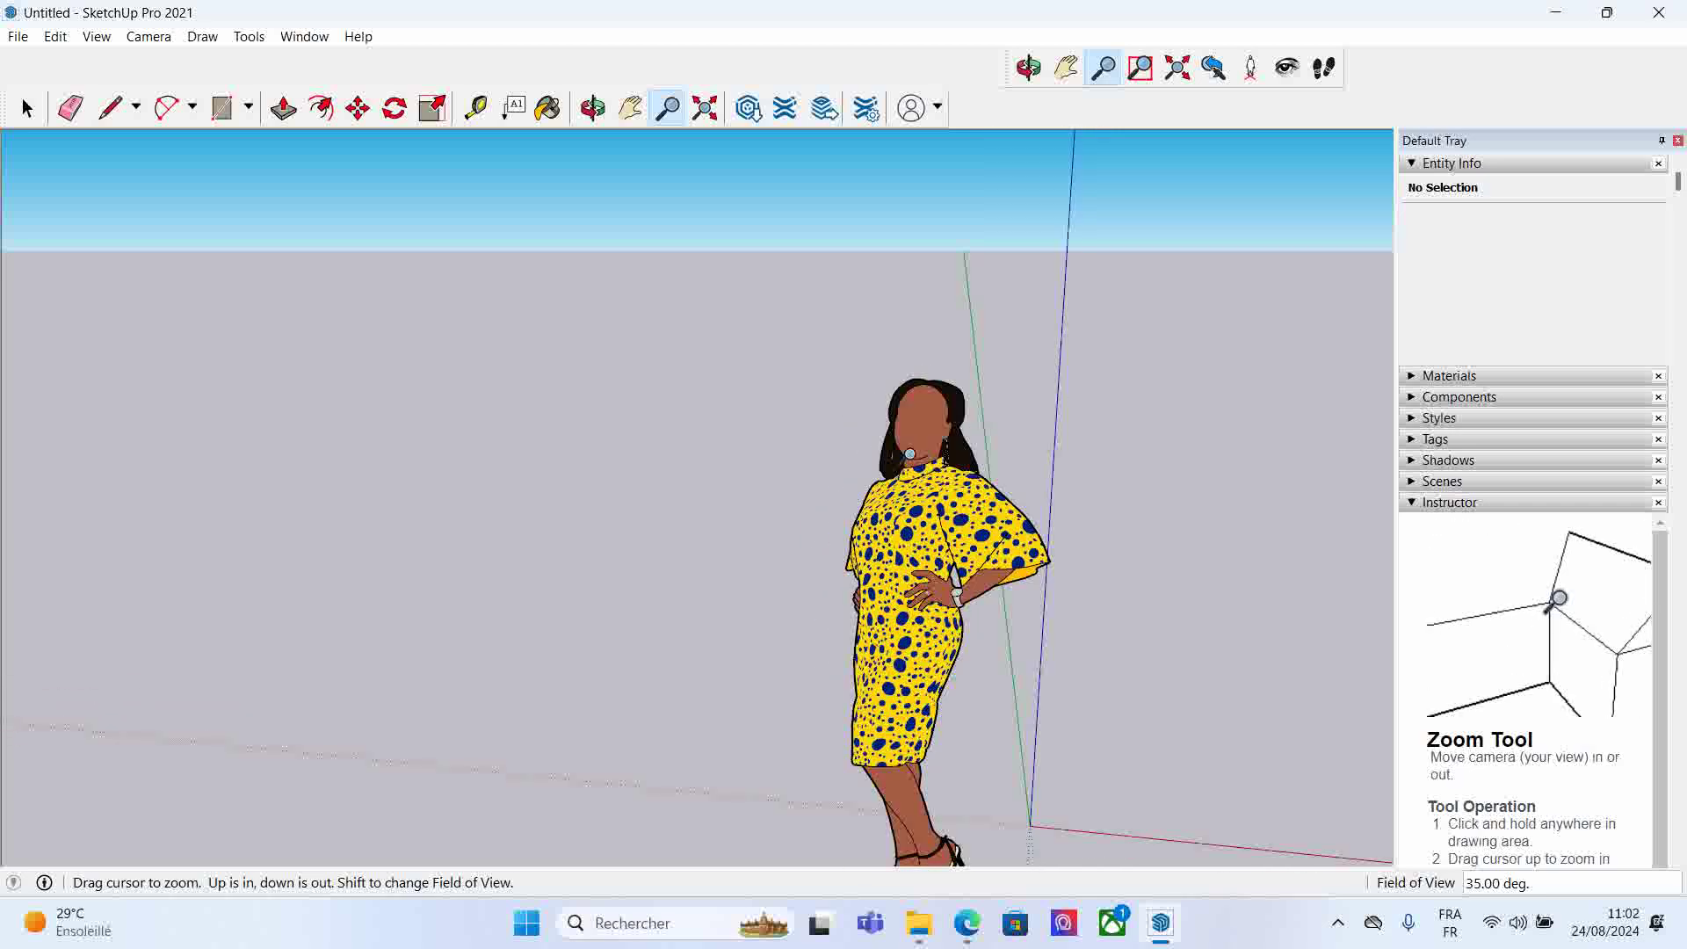
click(1177, 70)
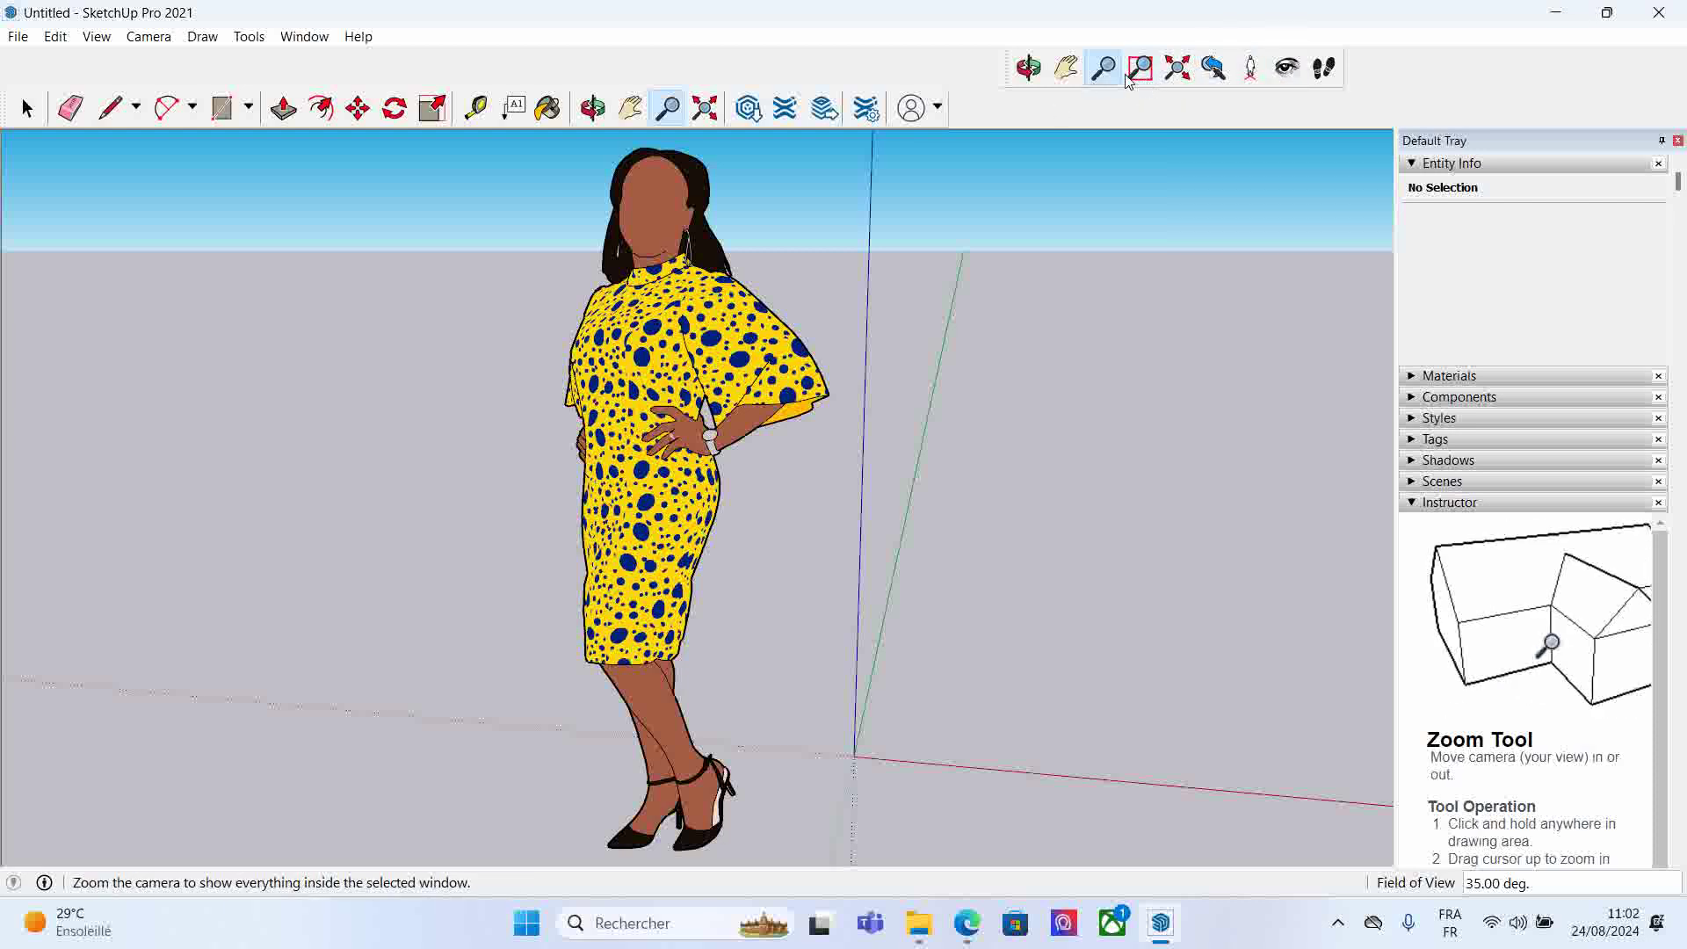
mouse_move(934, 260)
mouse_down()
mouse_move(828, 557)
mouse_move(821, 677)
mouse_move(851, 879)
mouse_up()
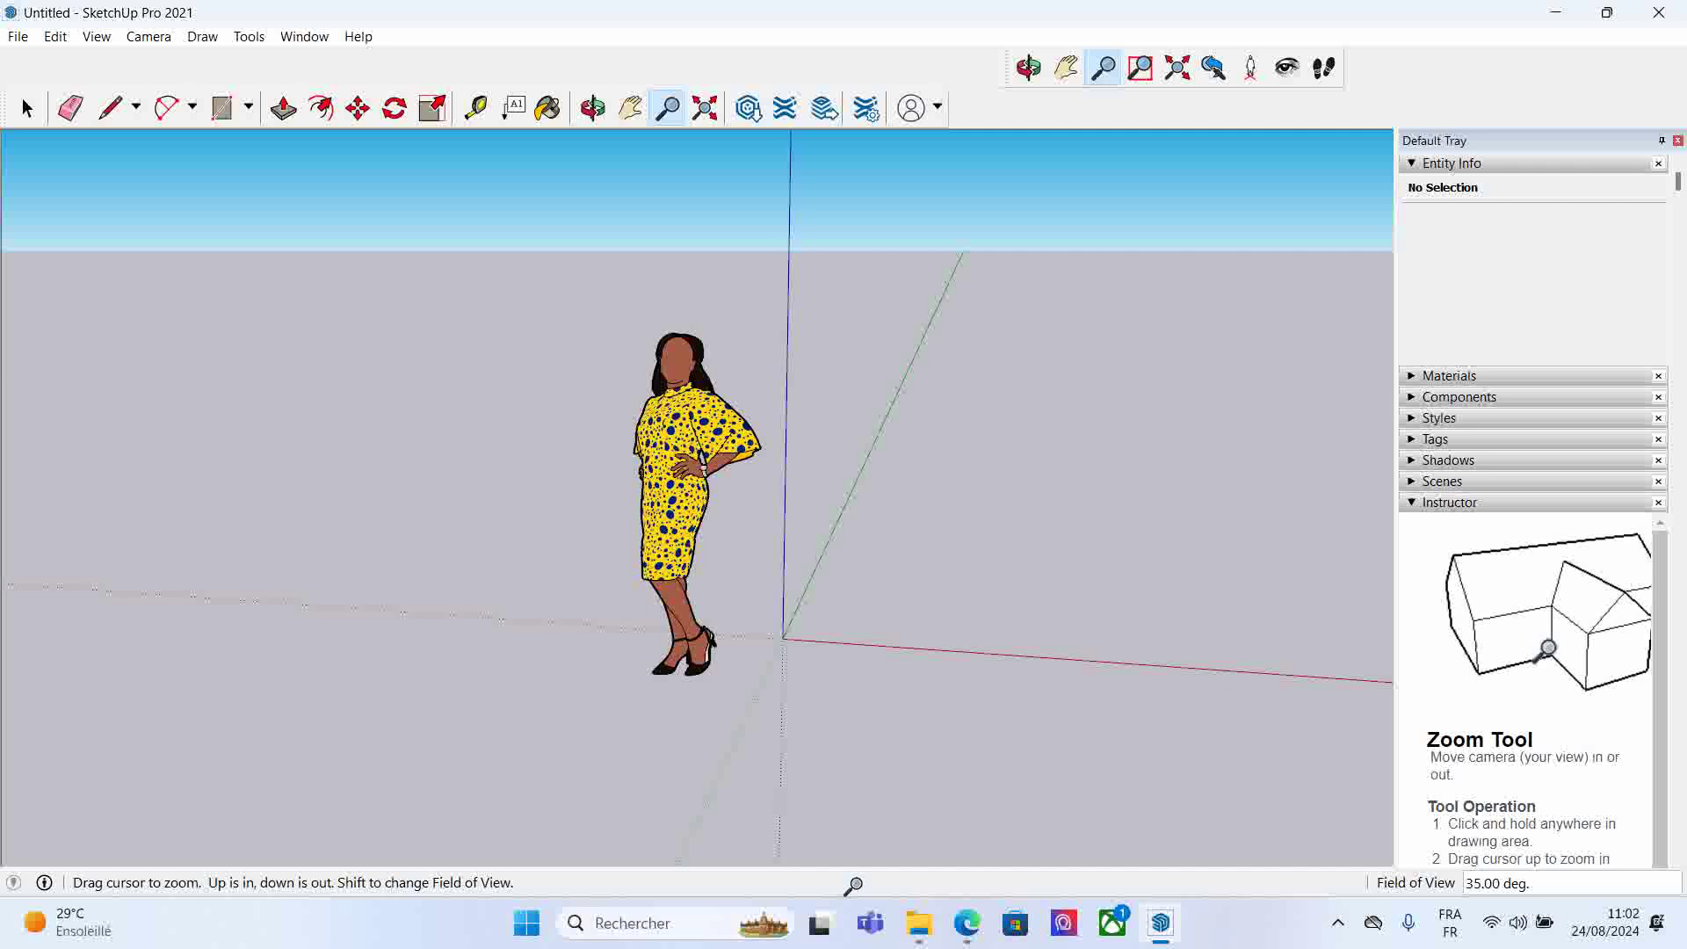
- From a fixed 2,03 m eye point, look left and right around the figure
click(1251, 70)
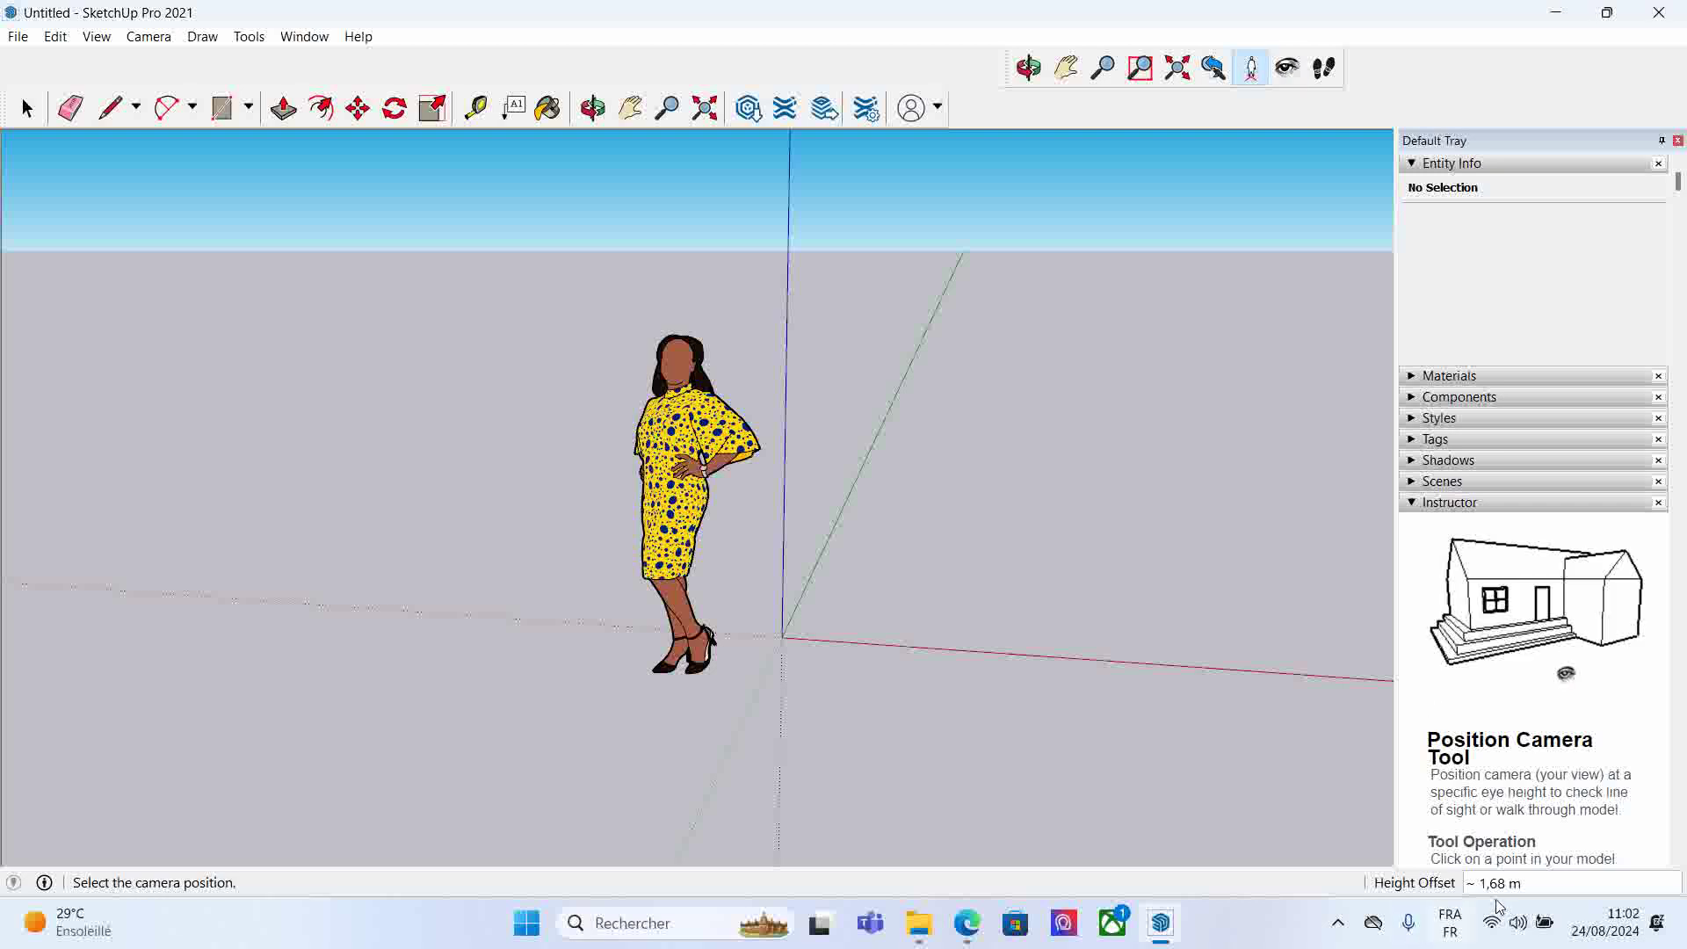
click(1287, 68)
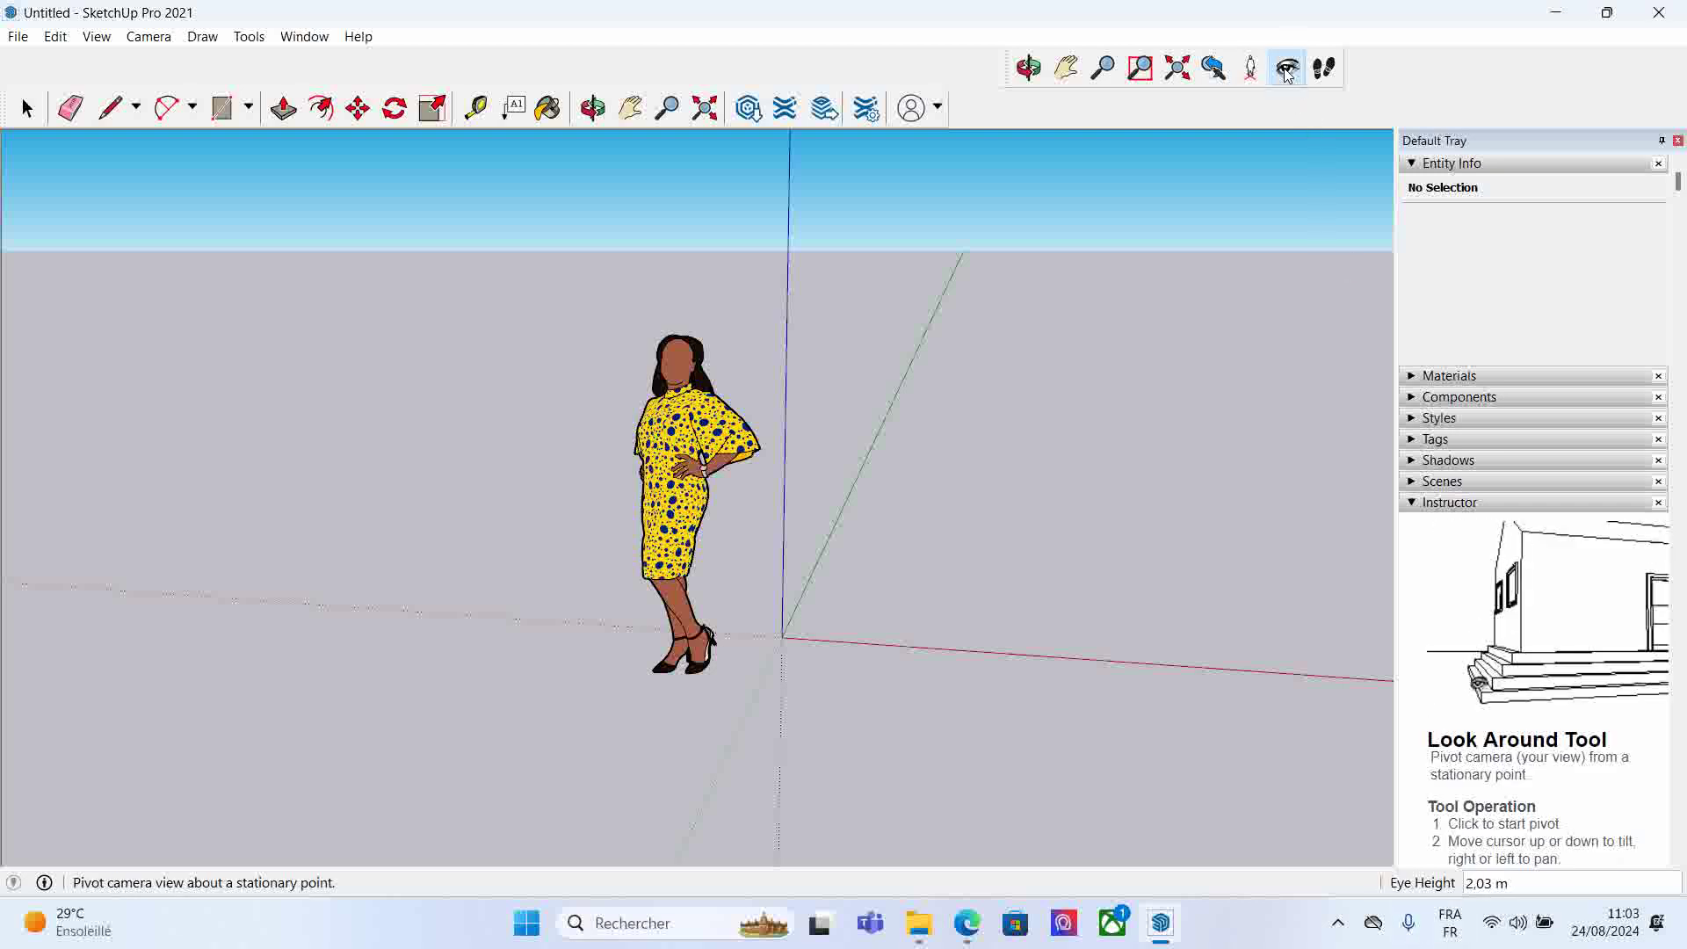
mouse_move(780, 414)
mouse_down()
mouse_move(649, 459)
mouse_move(1039, 420)
mouse_up()
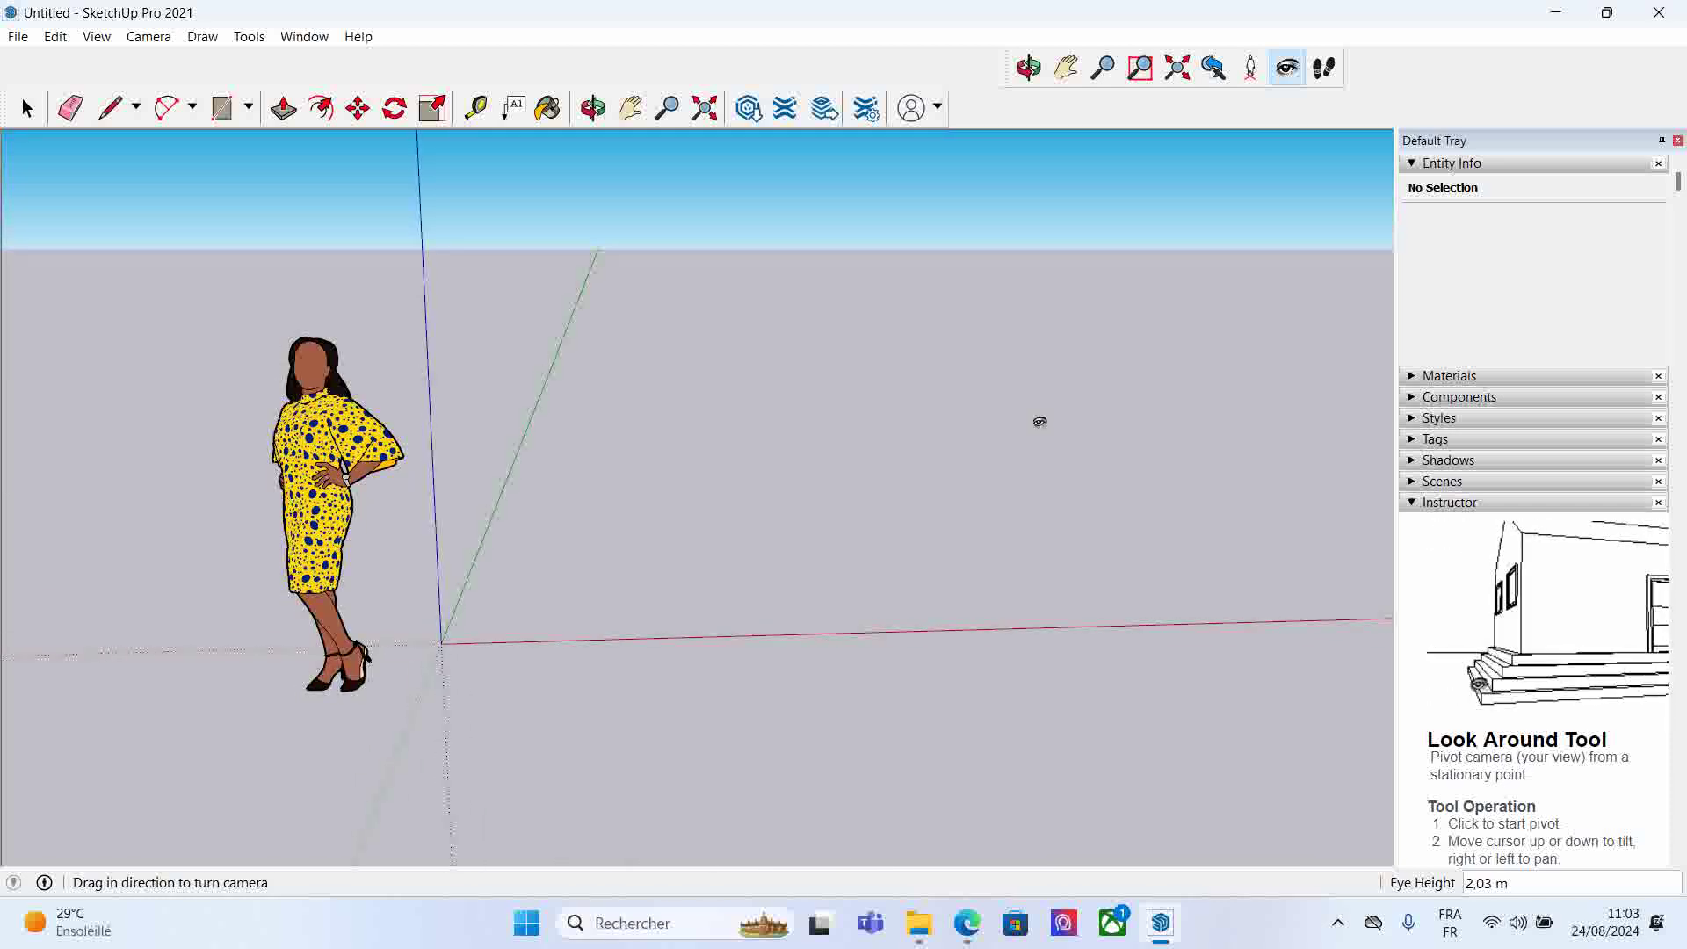
mouse_move(1047, 378)
mouse_down()
mouse_move(896, 407)
mouse_move(556, 365)
mouse_move(350, 524)
mouse_move(787, 336)
mouse_move(857, 387)
mouse_up()
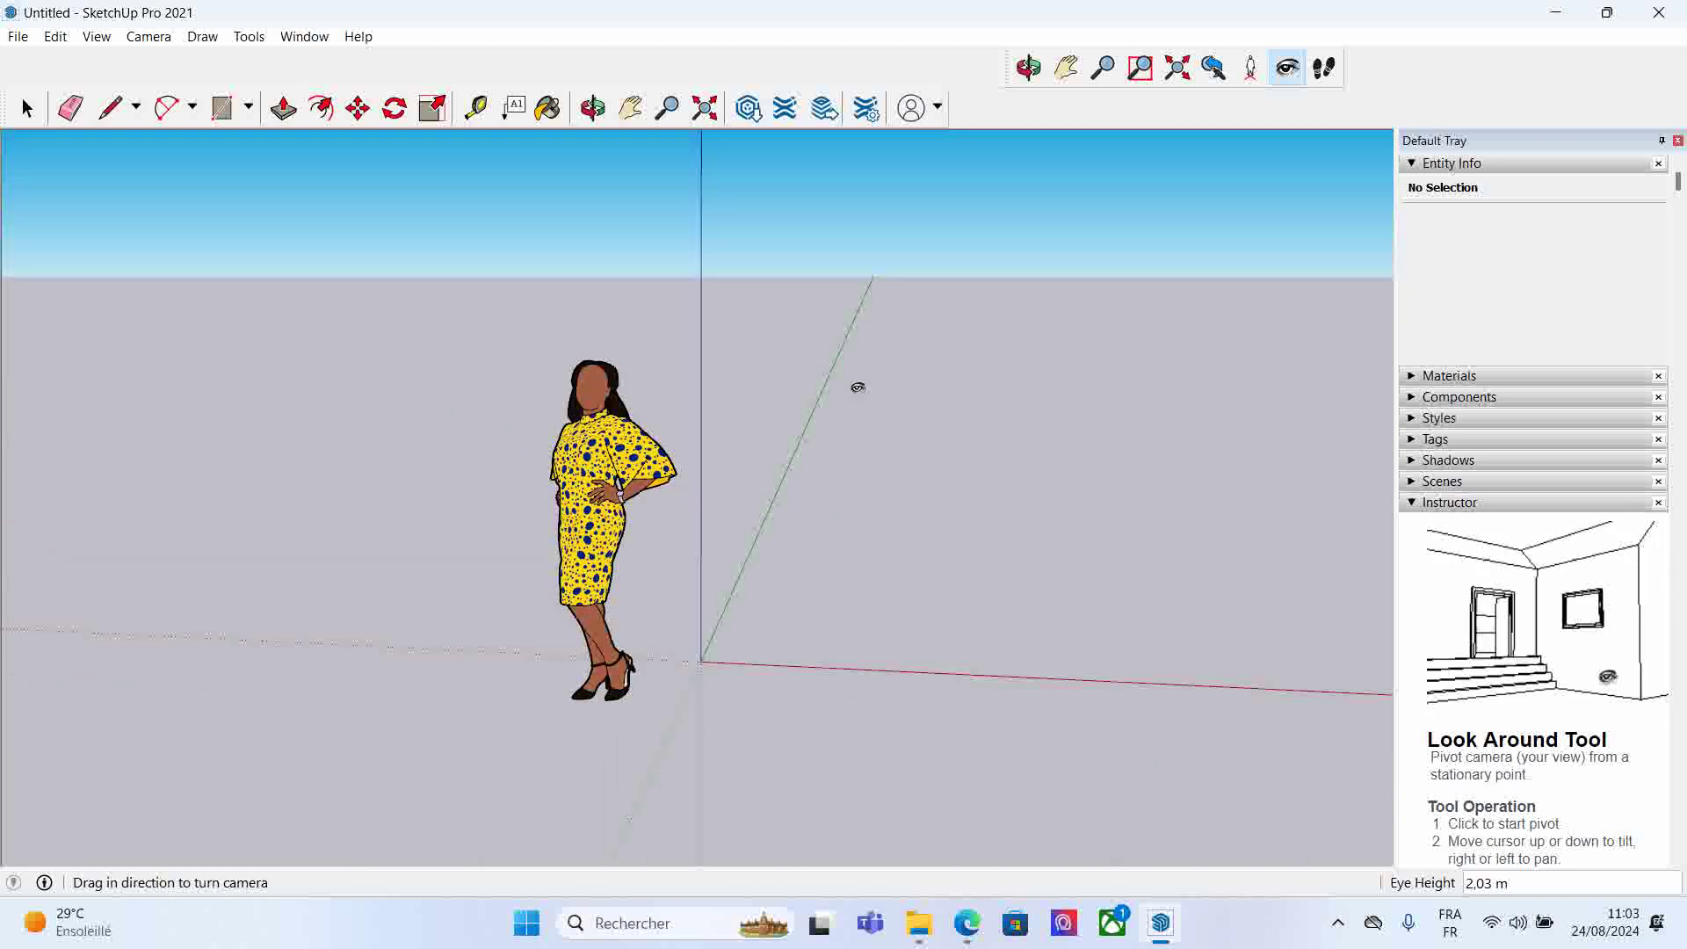
- Walk the camera forward toward the figure, then open the screen recorder's tray menu
click(1324, 67)
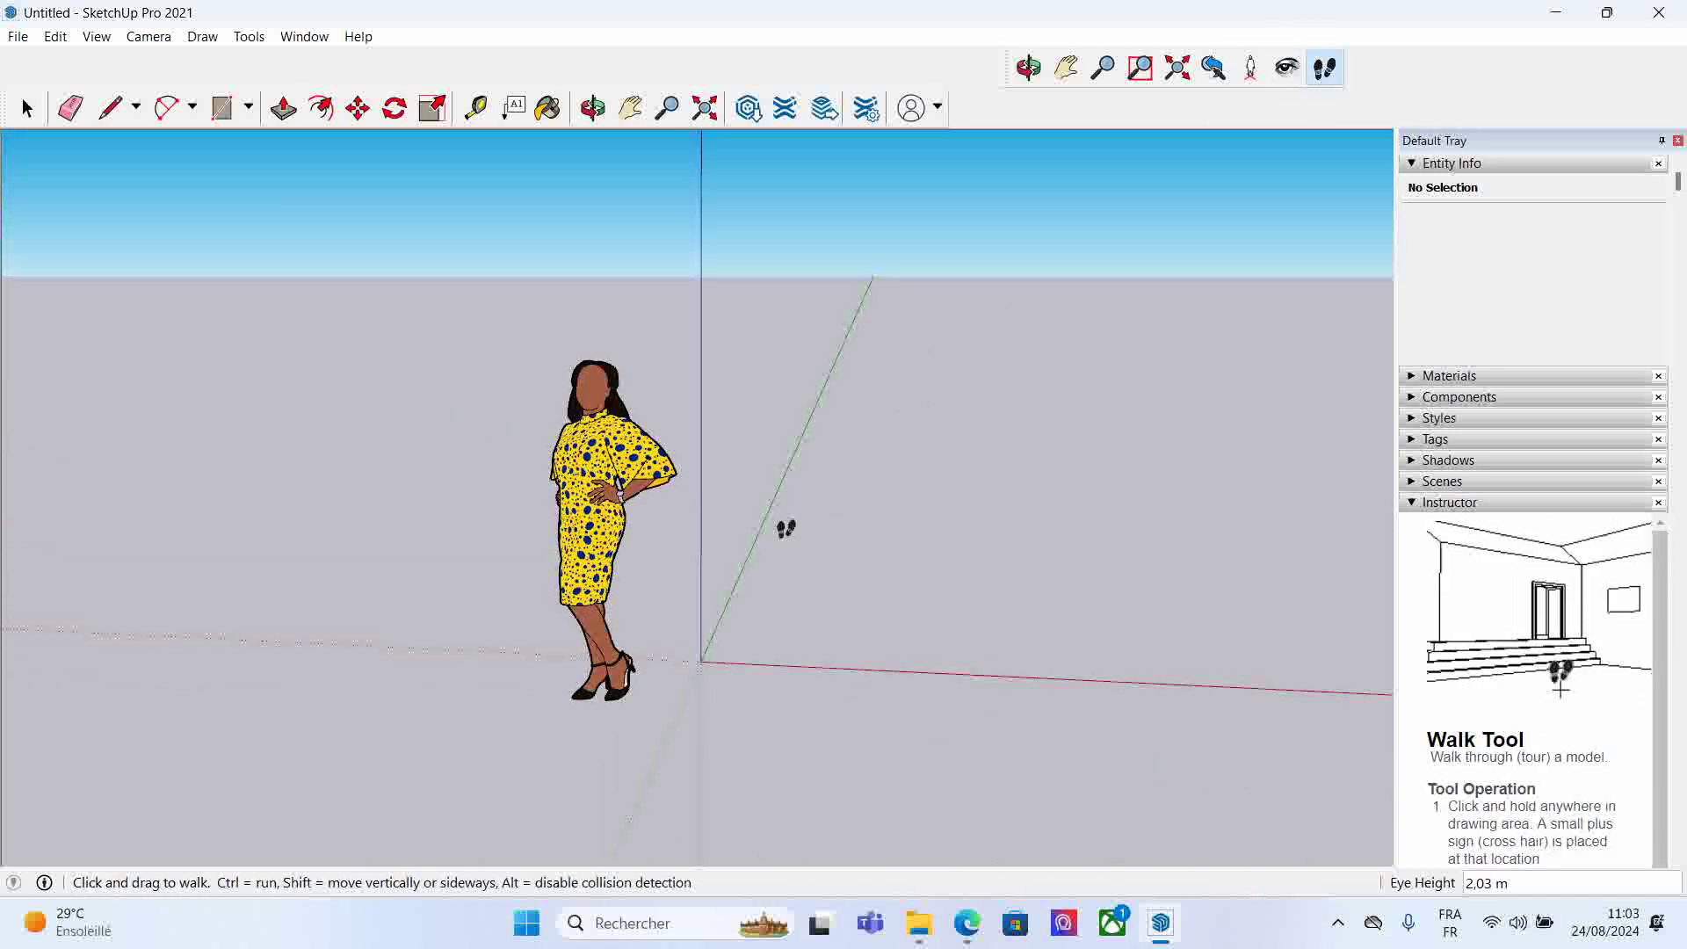
mouse_move(686, 545)
mouse_down()
mouse_move(700, 414)
mouse_move(741, 332)
mouse_up()
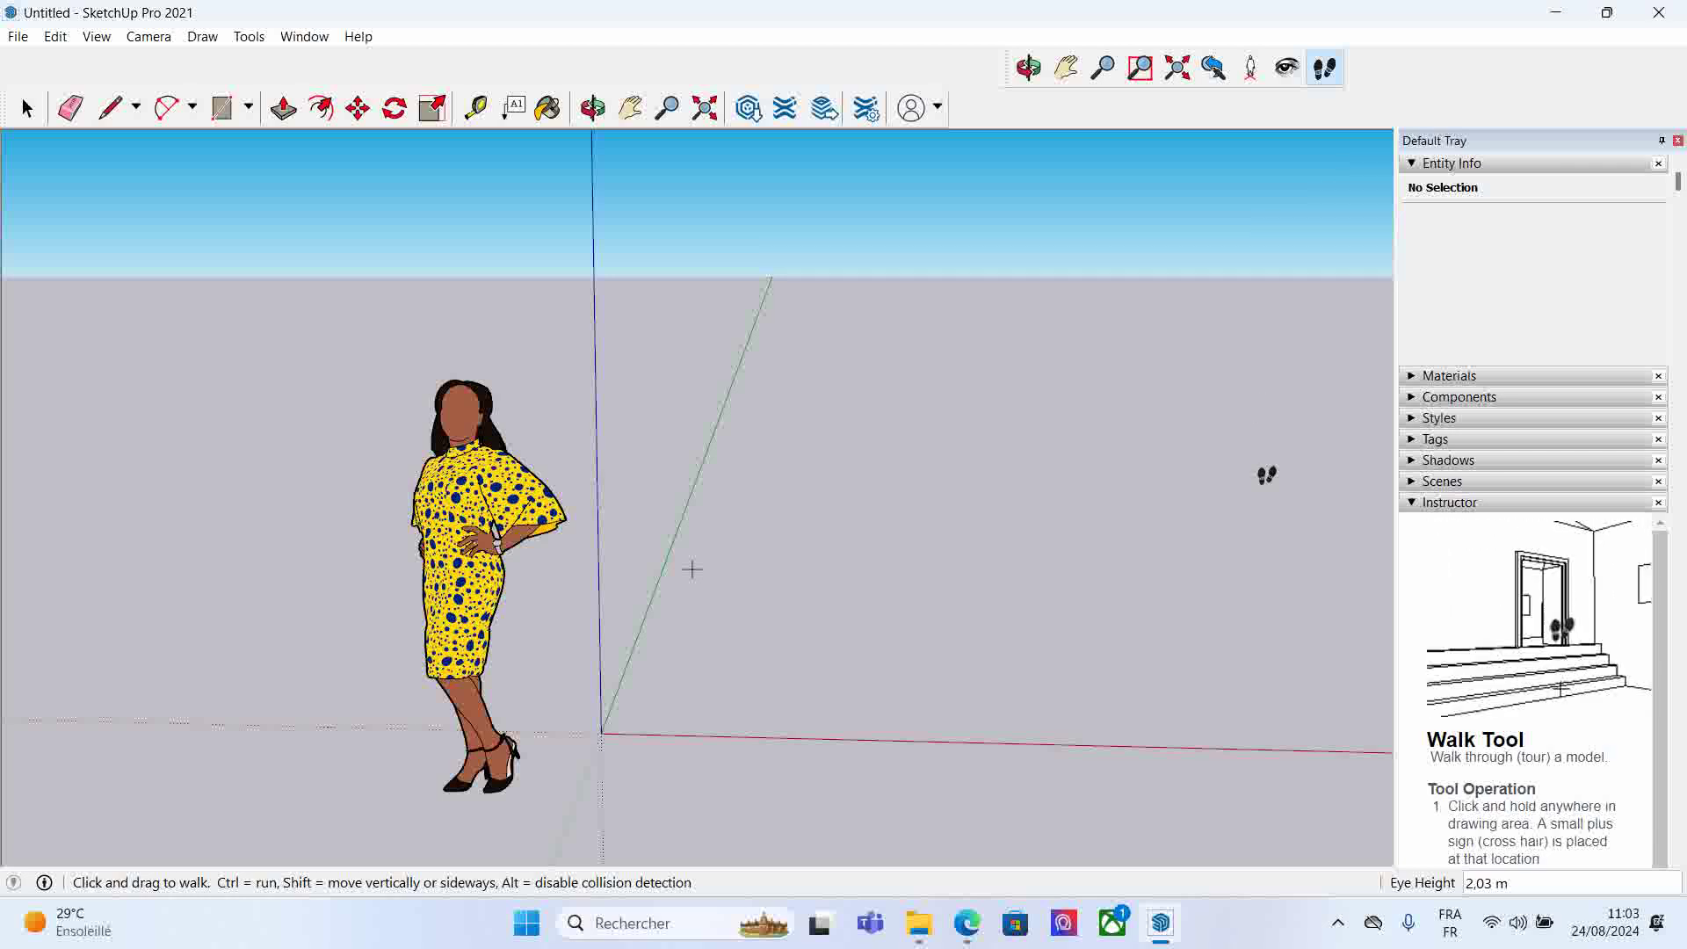
click(1338, 920)
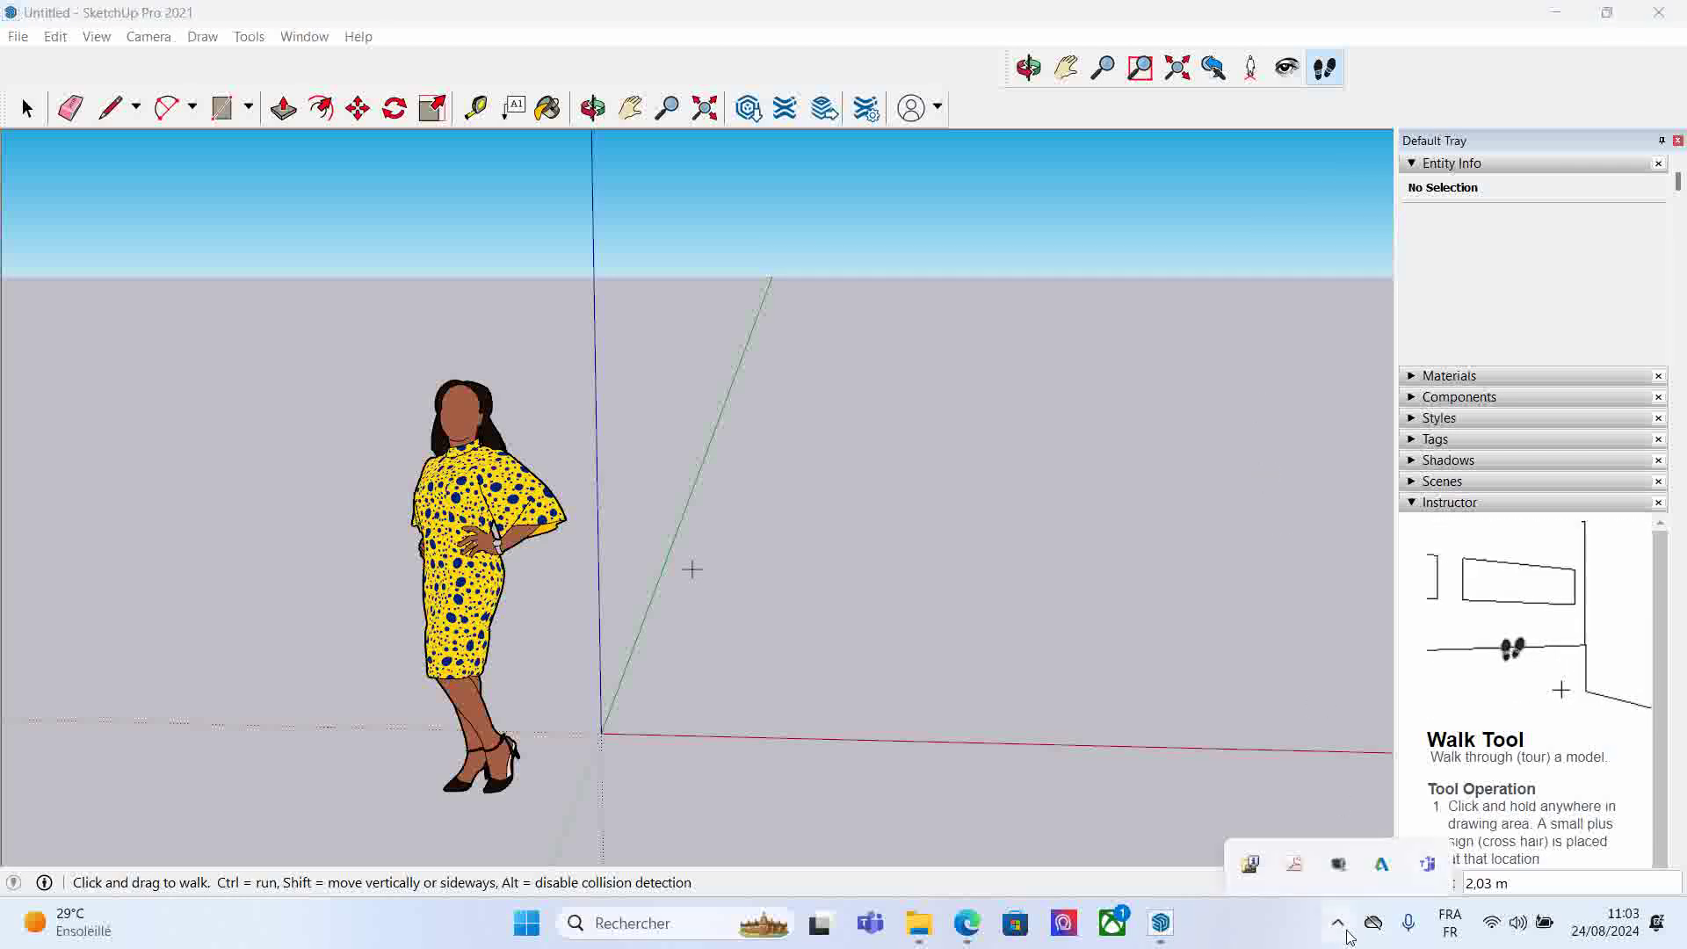
right_click(1338, 815)
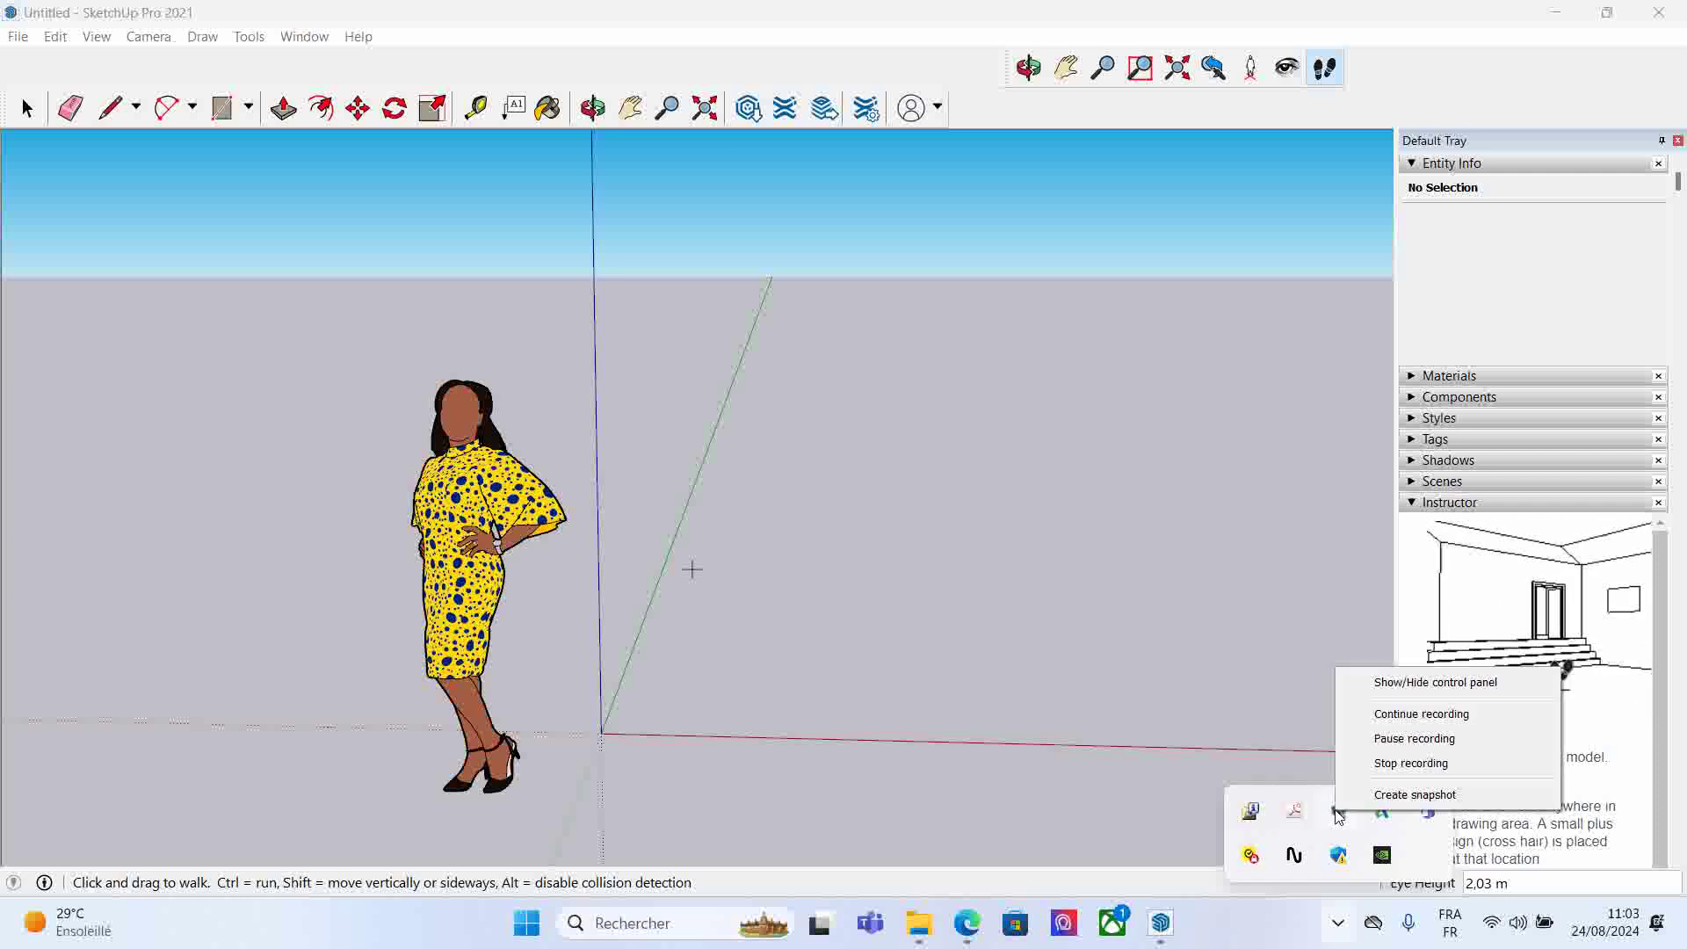